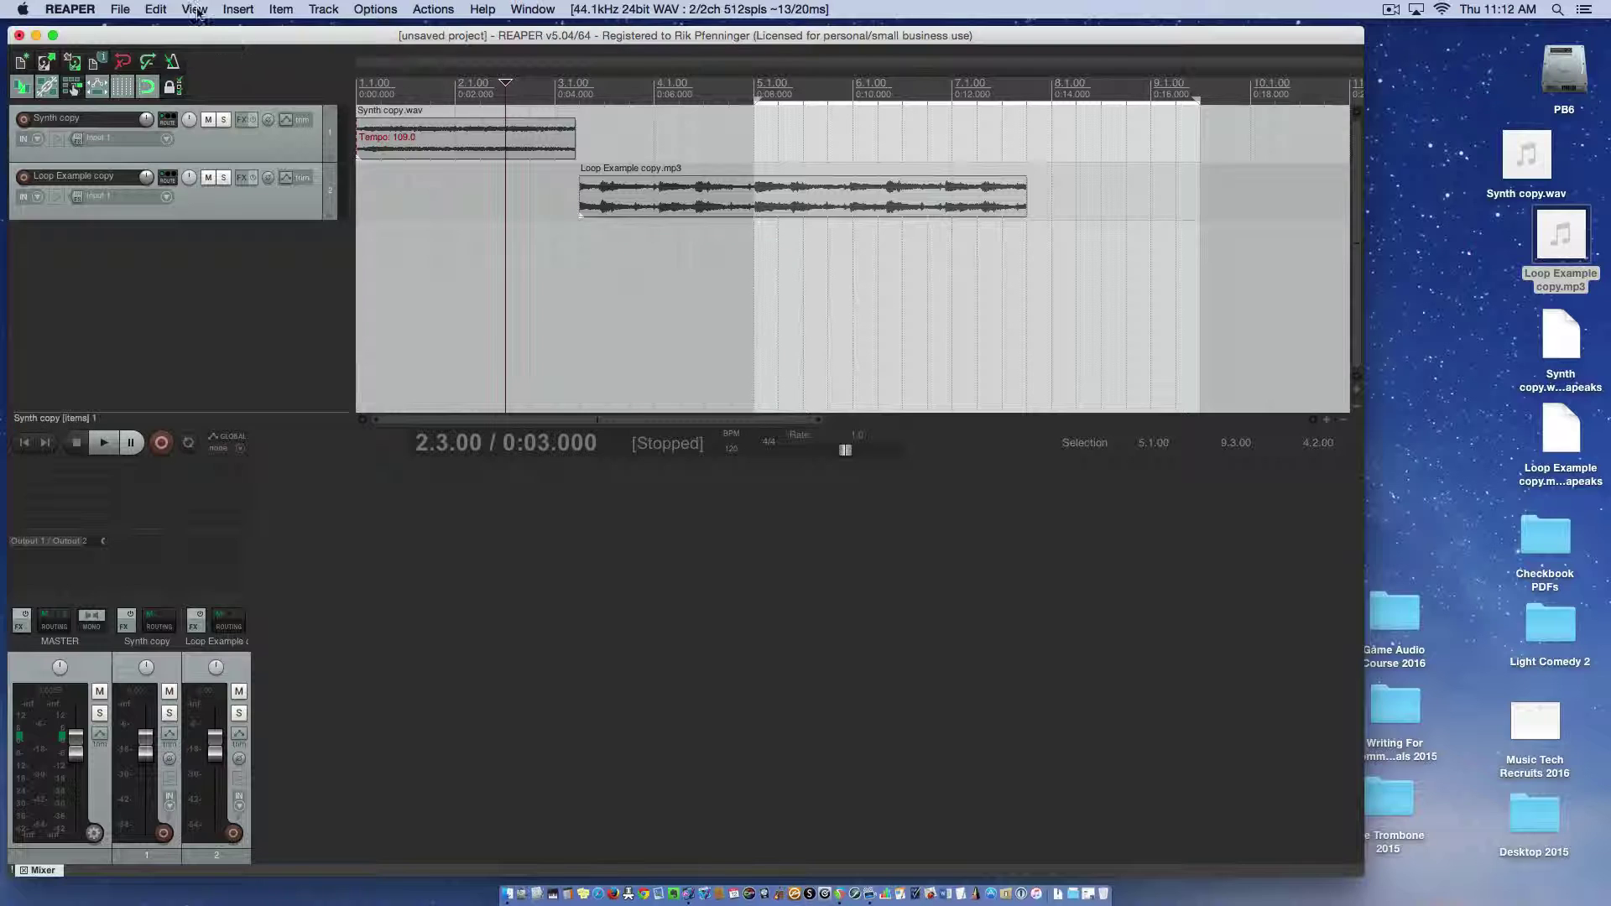
Step: Enlarge the docked mixer so that its channel strips get taller
{"action": "left_click", "coordinate": [194, 9]}
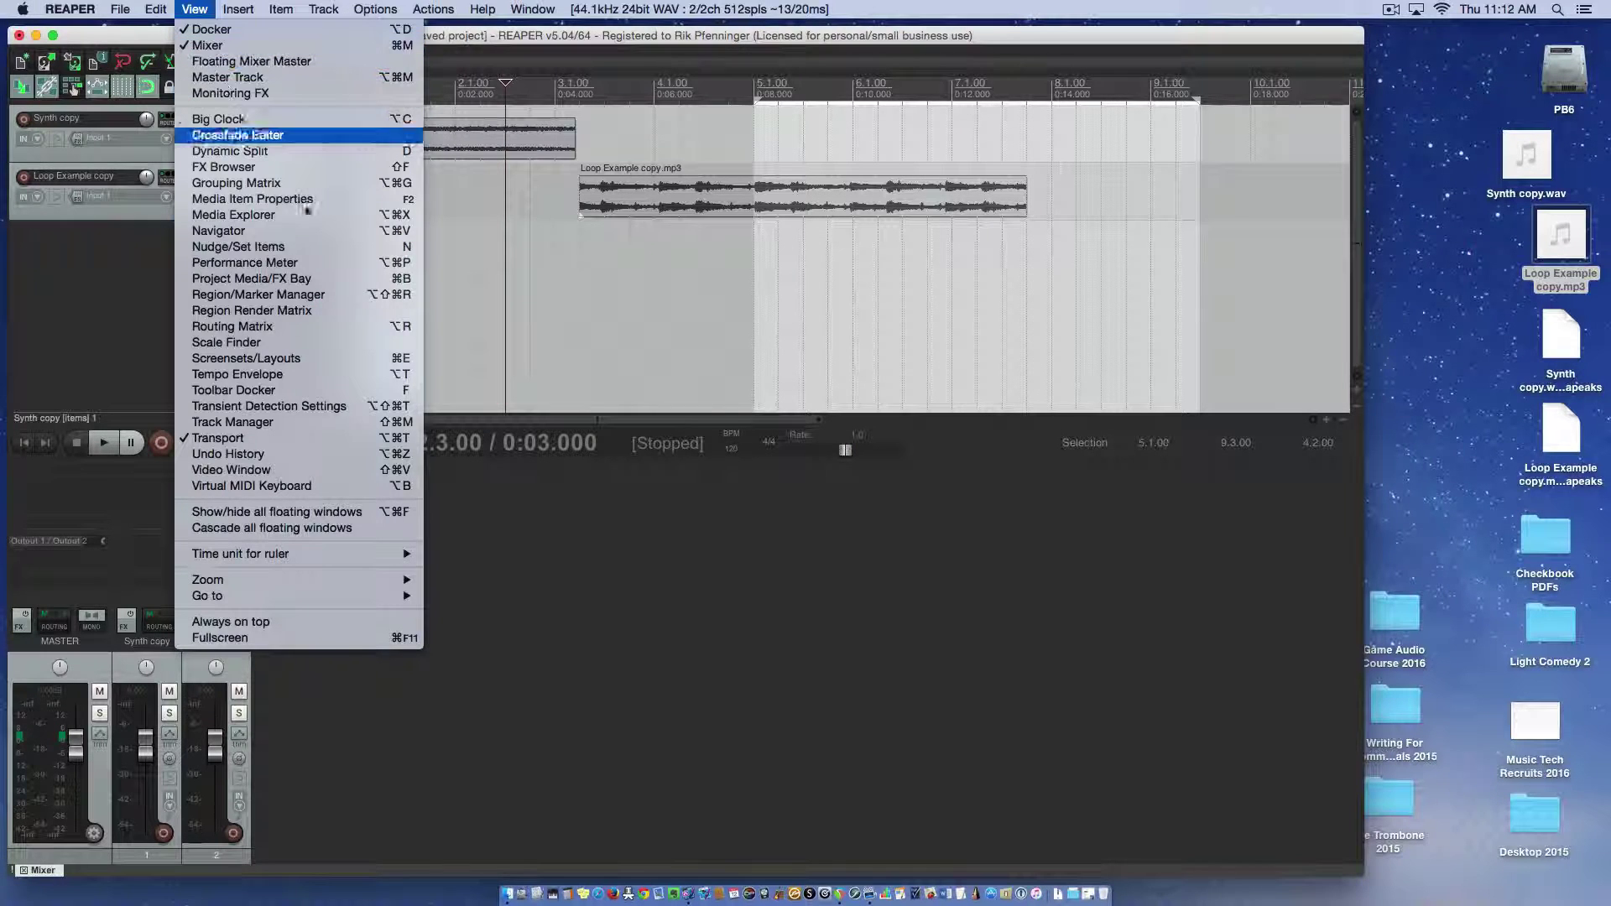
{"action": "left_click", "coordinate": [678, 653]}
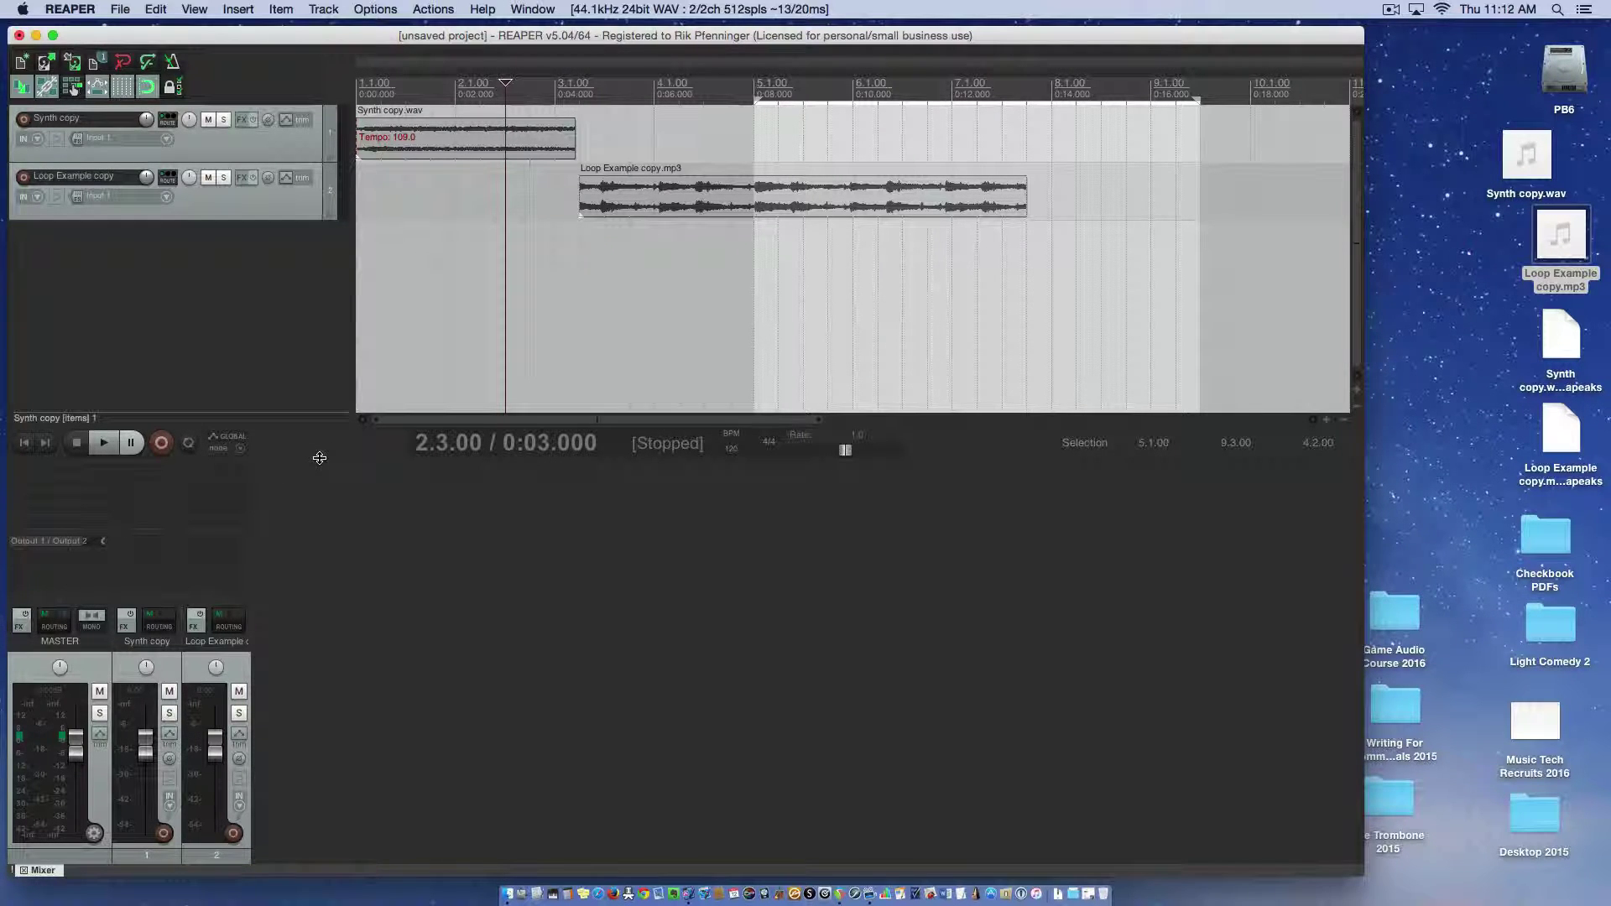
{"action": "left_click_drag", "start_coordinate": [320, 457], "coordinate": [325, 409]}
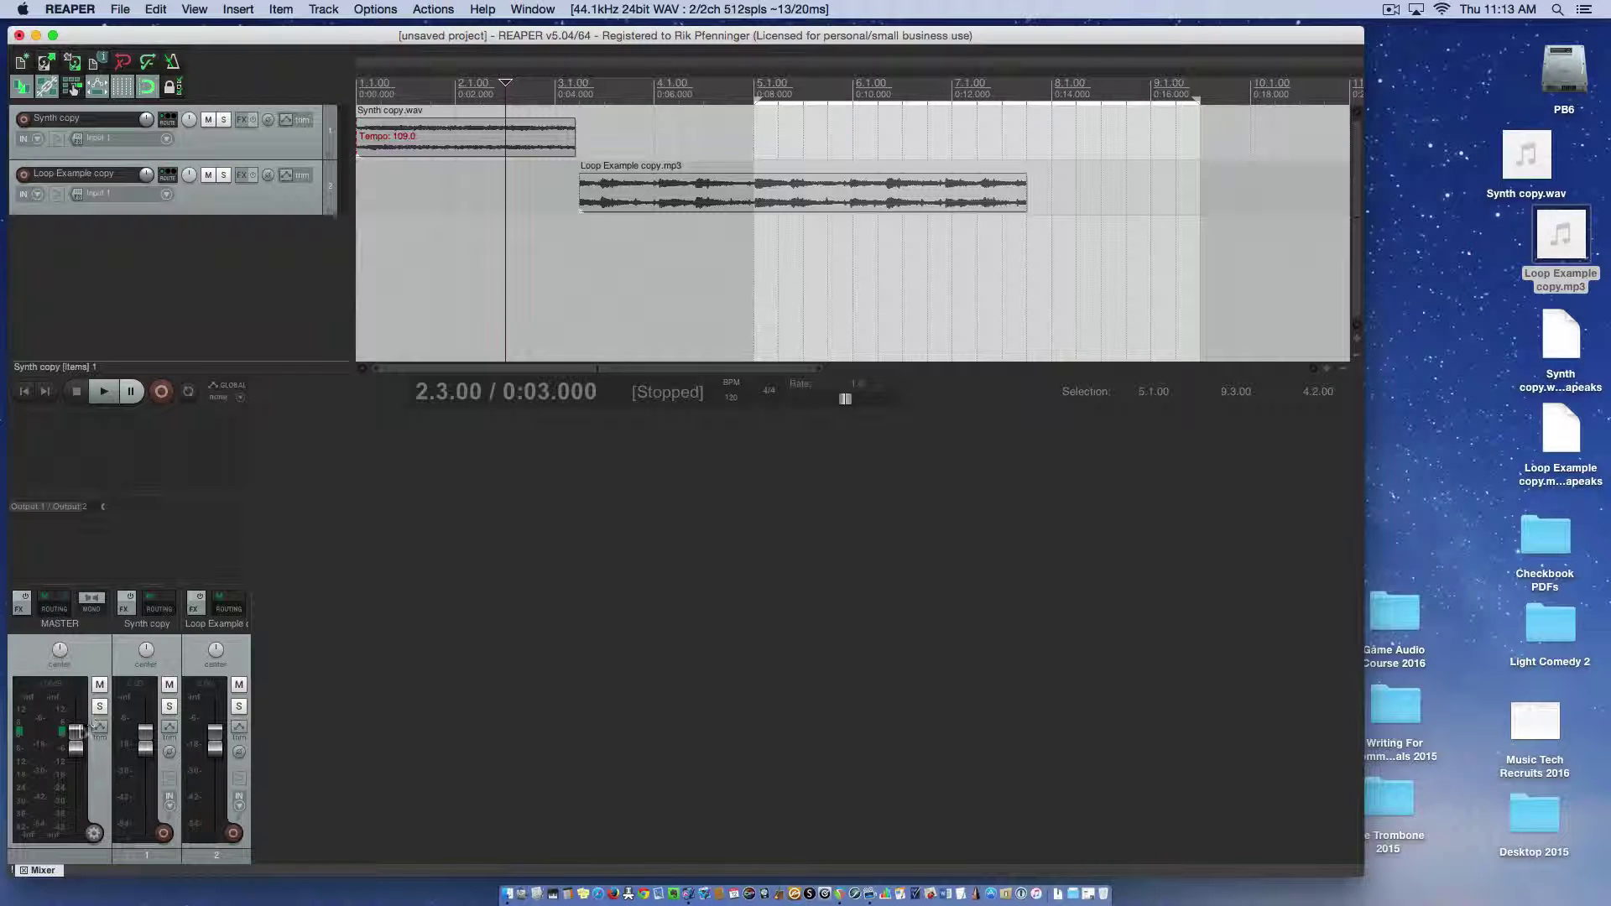
Step: Lower the master volume fader to about -8.59 dB and reset it to 0.00 dB
{"action": "mouse_move", "coordinate": [75, 742]}
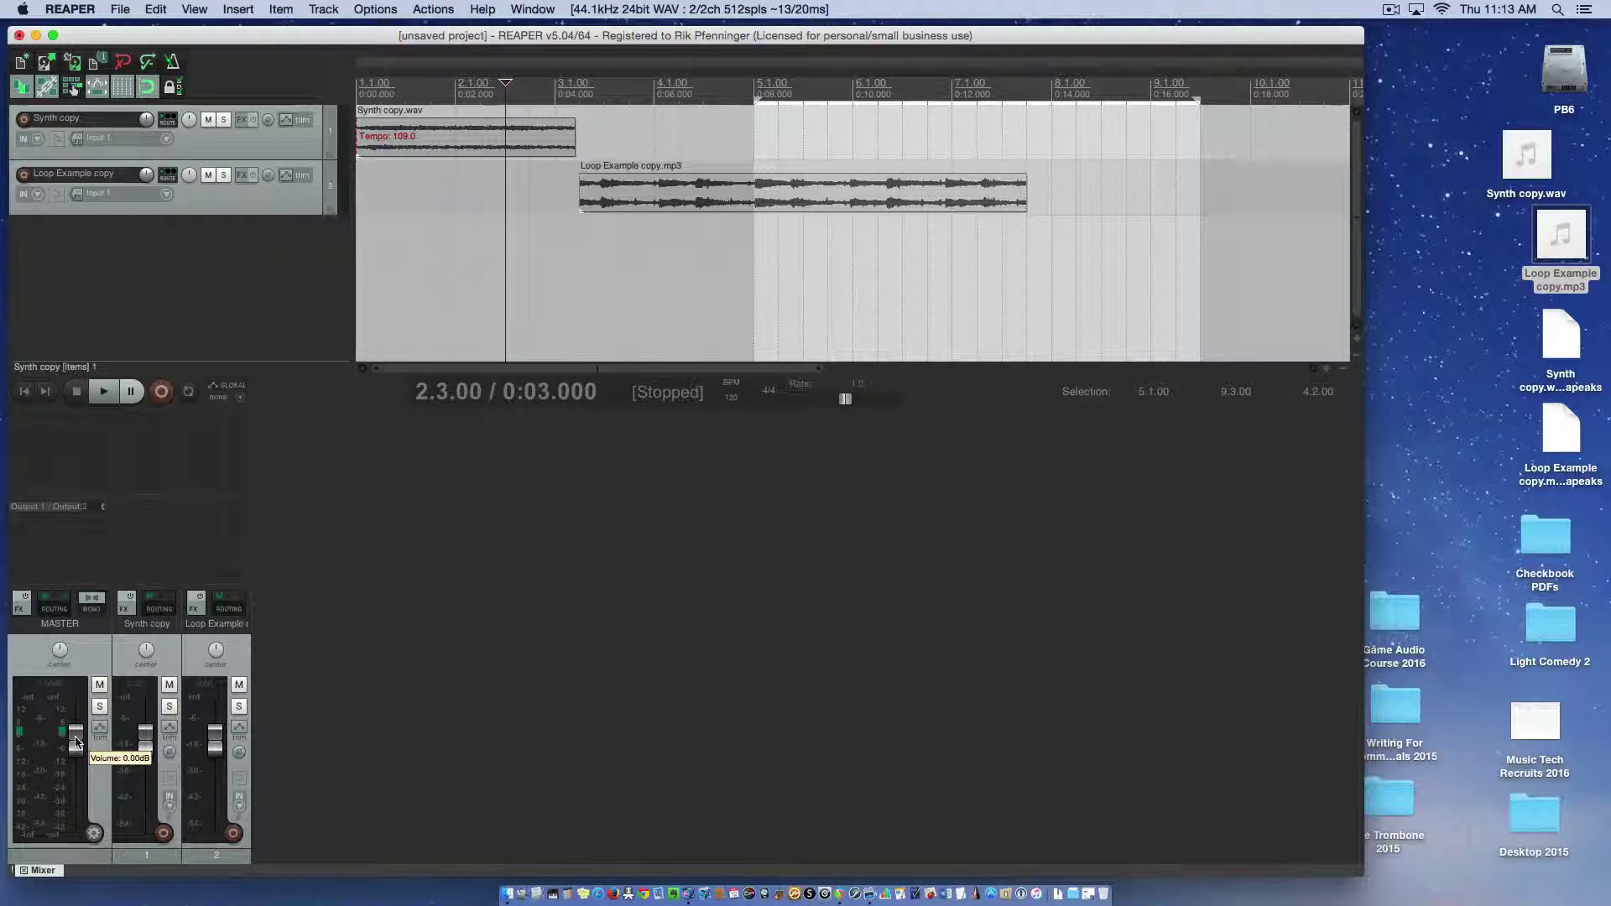
{"action": "left_click_drag", "start_coordinate": [75, 742], "coordinate": [77, 763]}
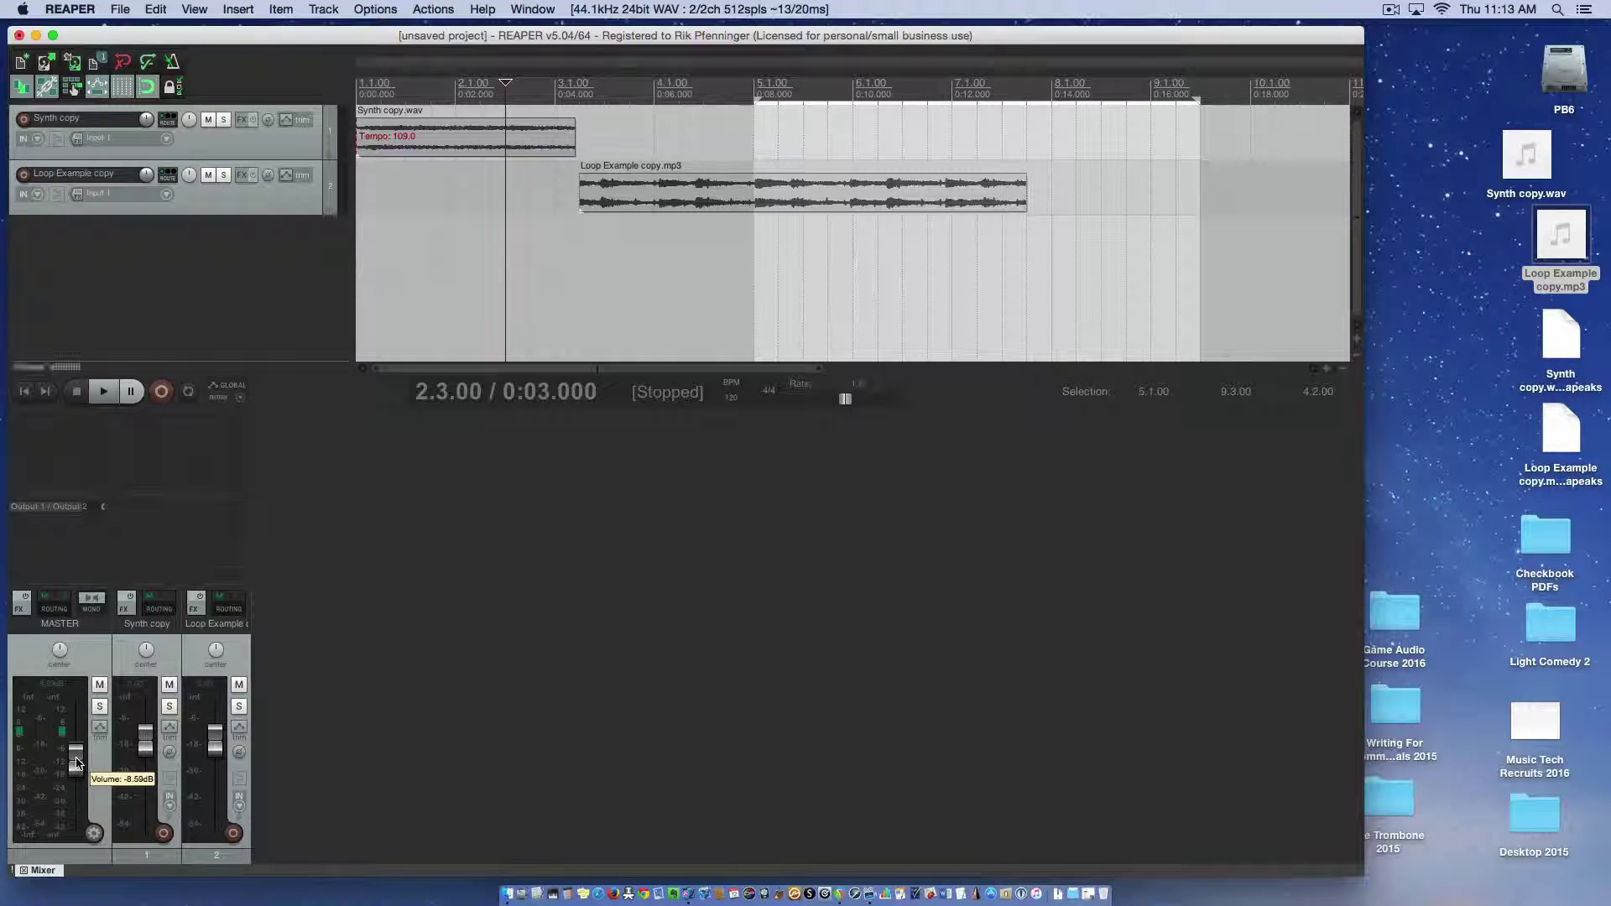
{"action": "double_click", "coordinate": [76, 763]}
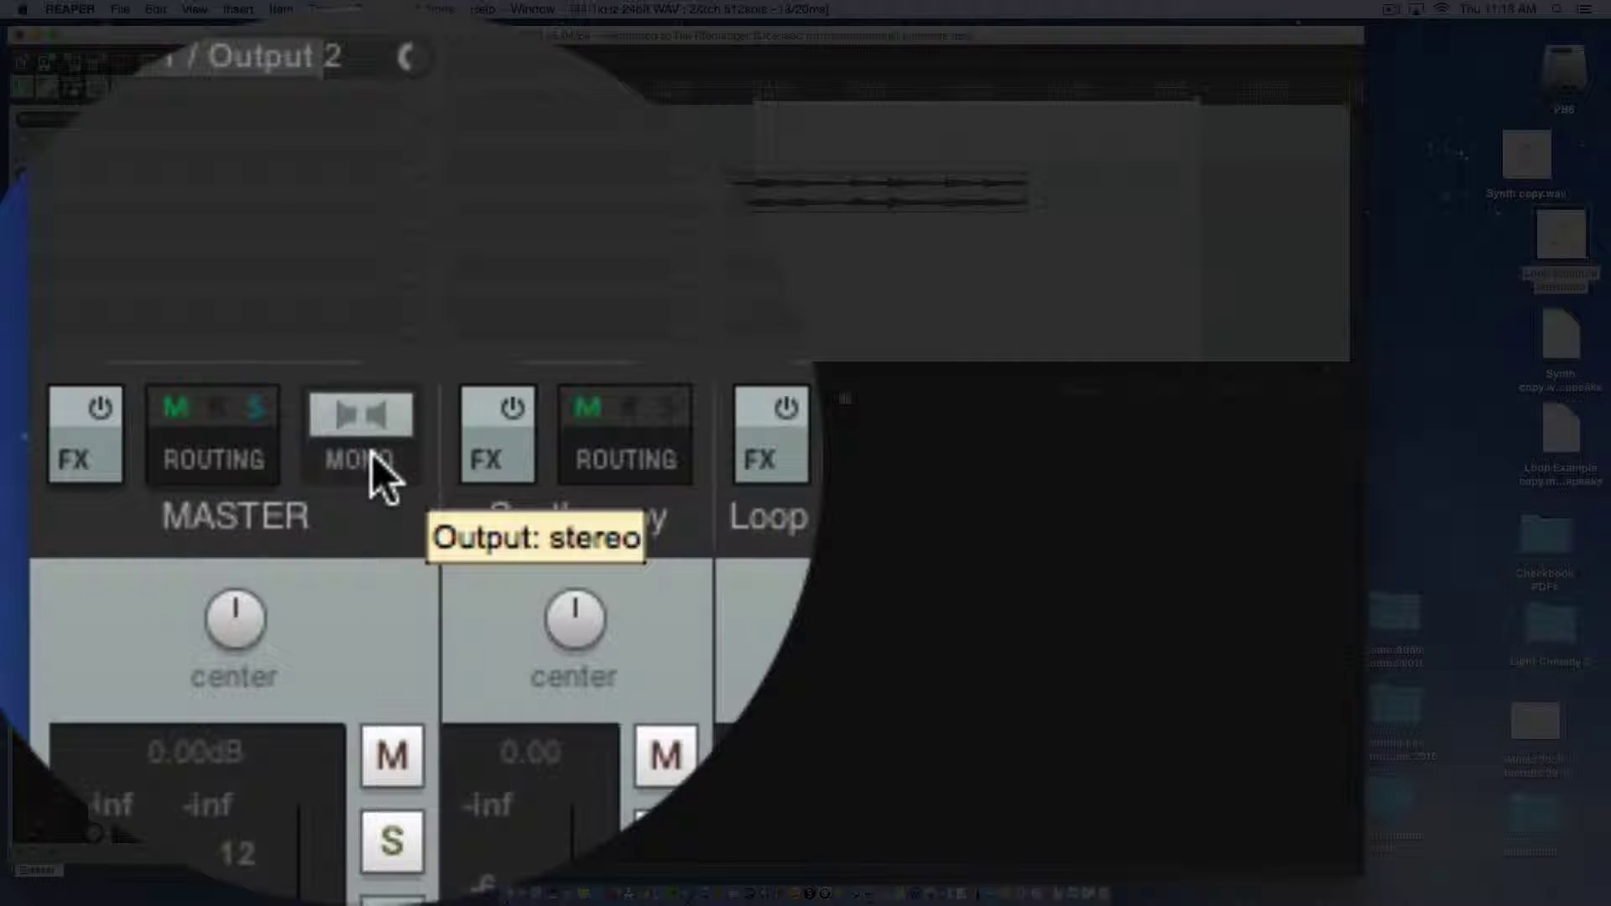
Step: Switch the master output to mono and back to stereo a few times, leaving it in stereo
{"action": "left_click", "coordinate": [371, 453]}
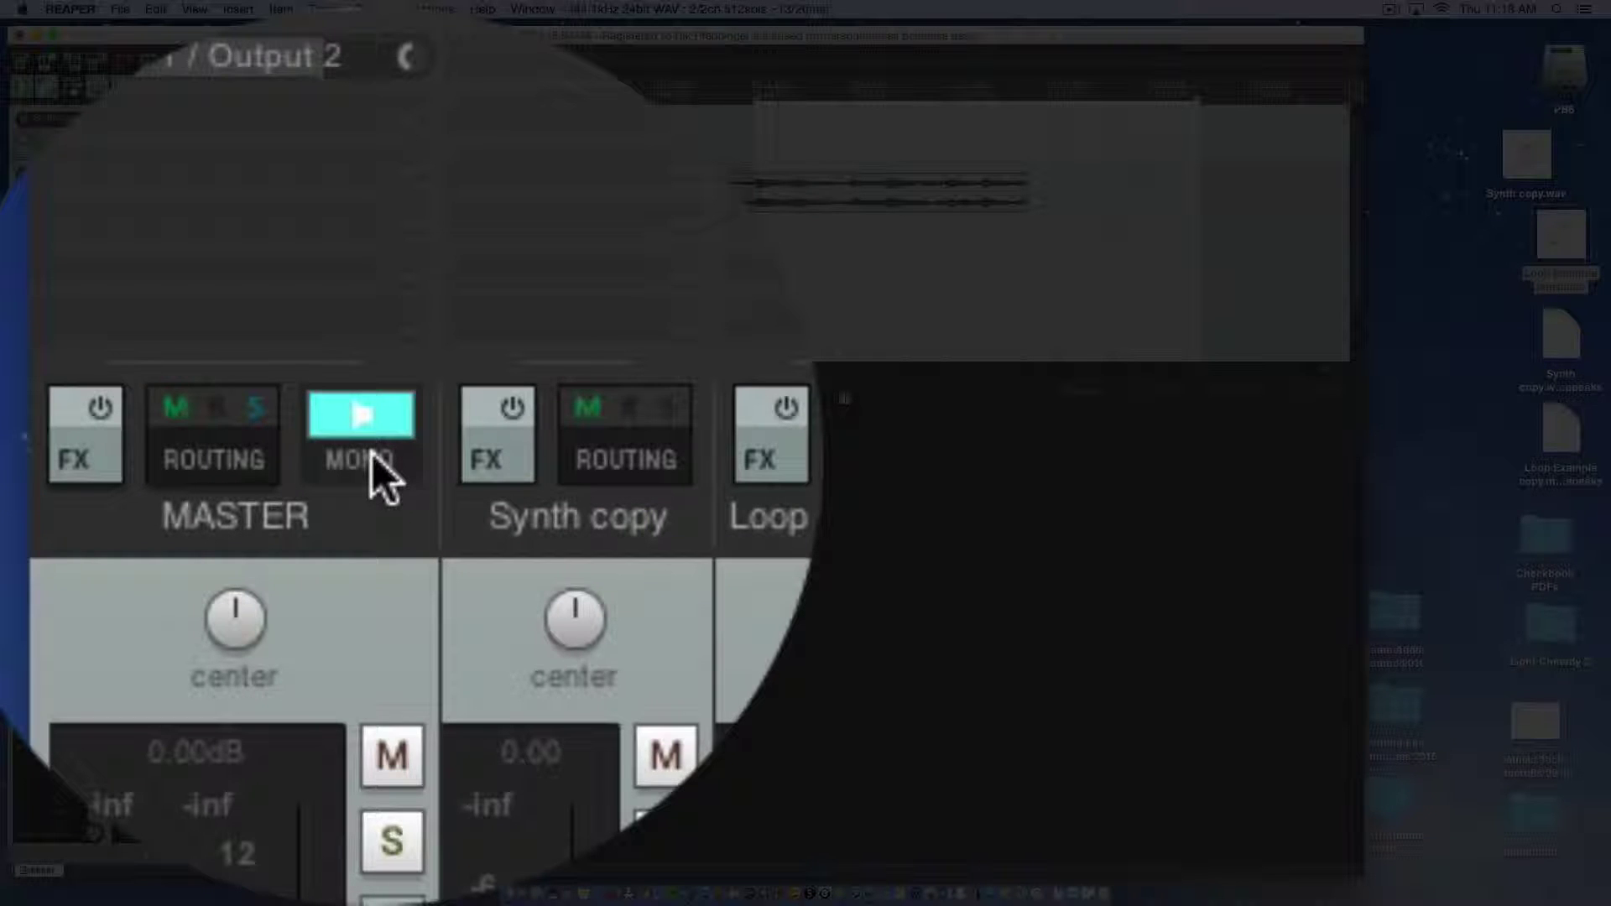
{"action": "left_click", "coordinate": [371, 454]}
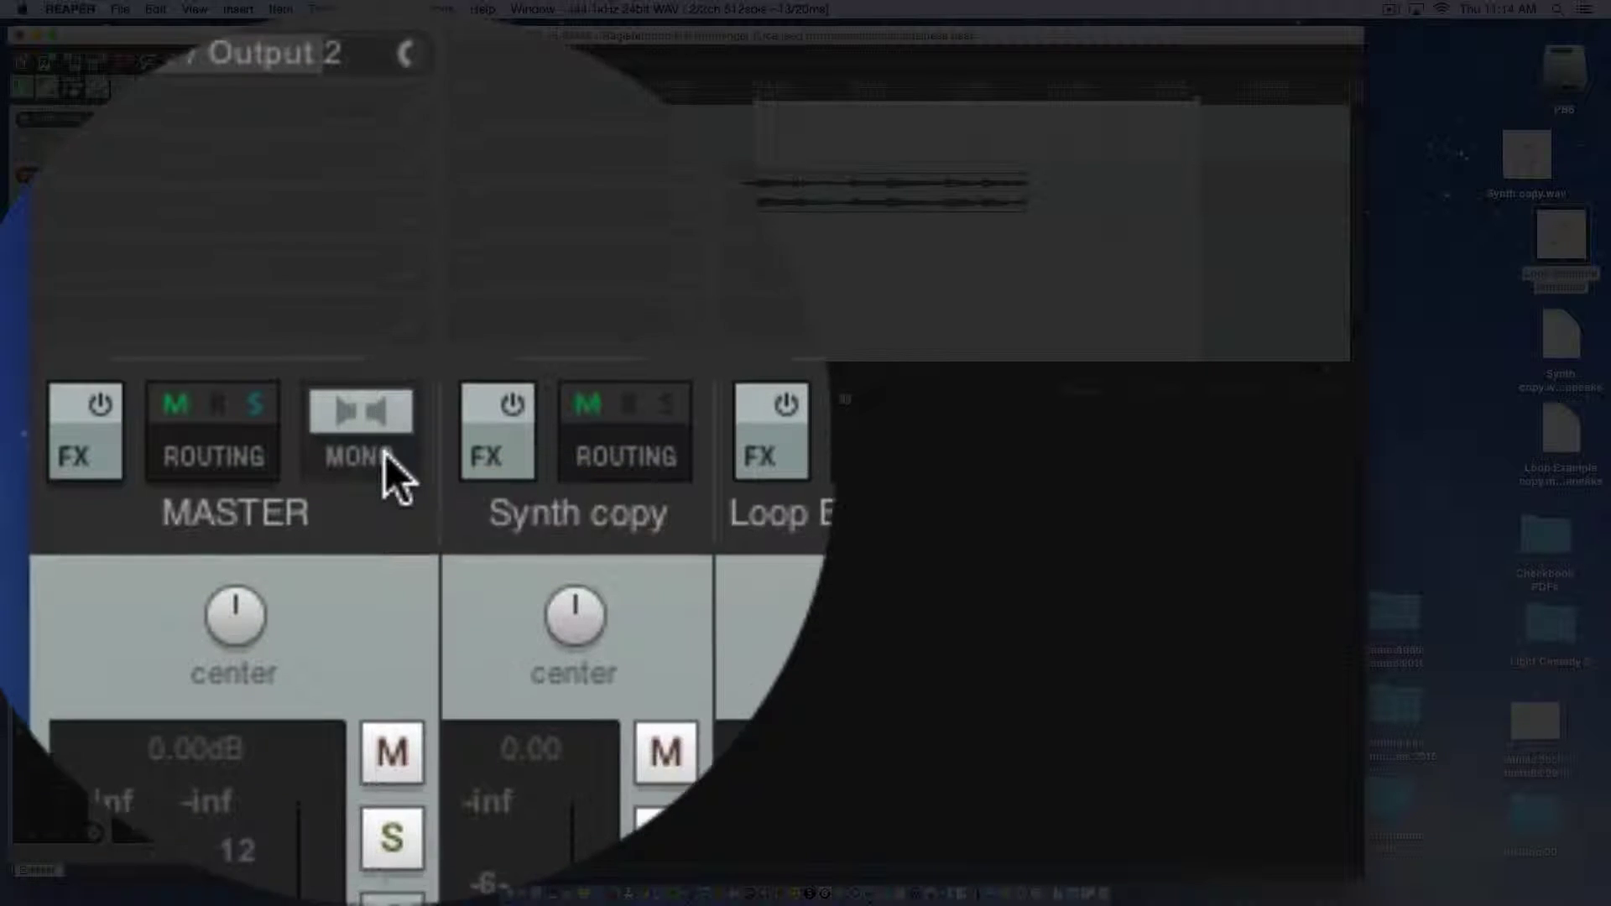
{"action": "left_click", "coordinate": [373, 461]}
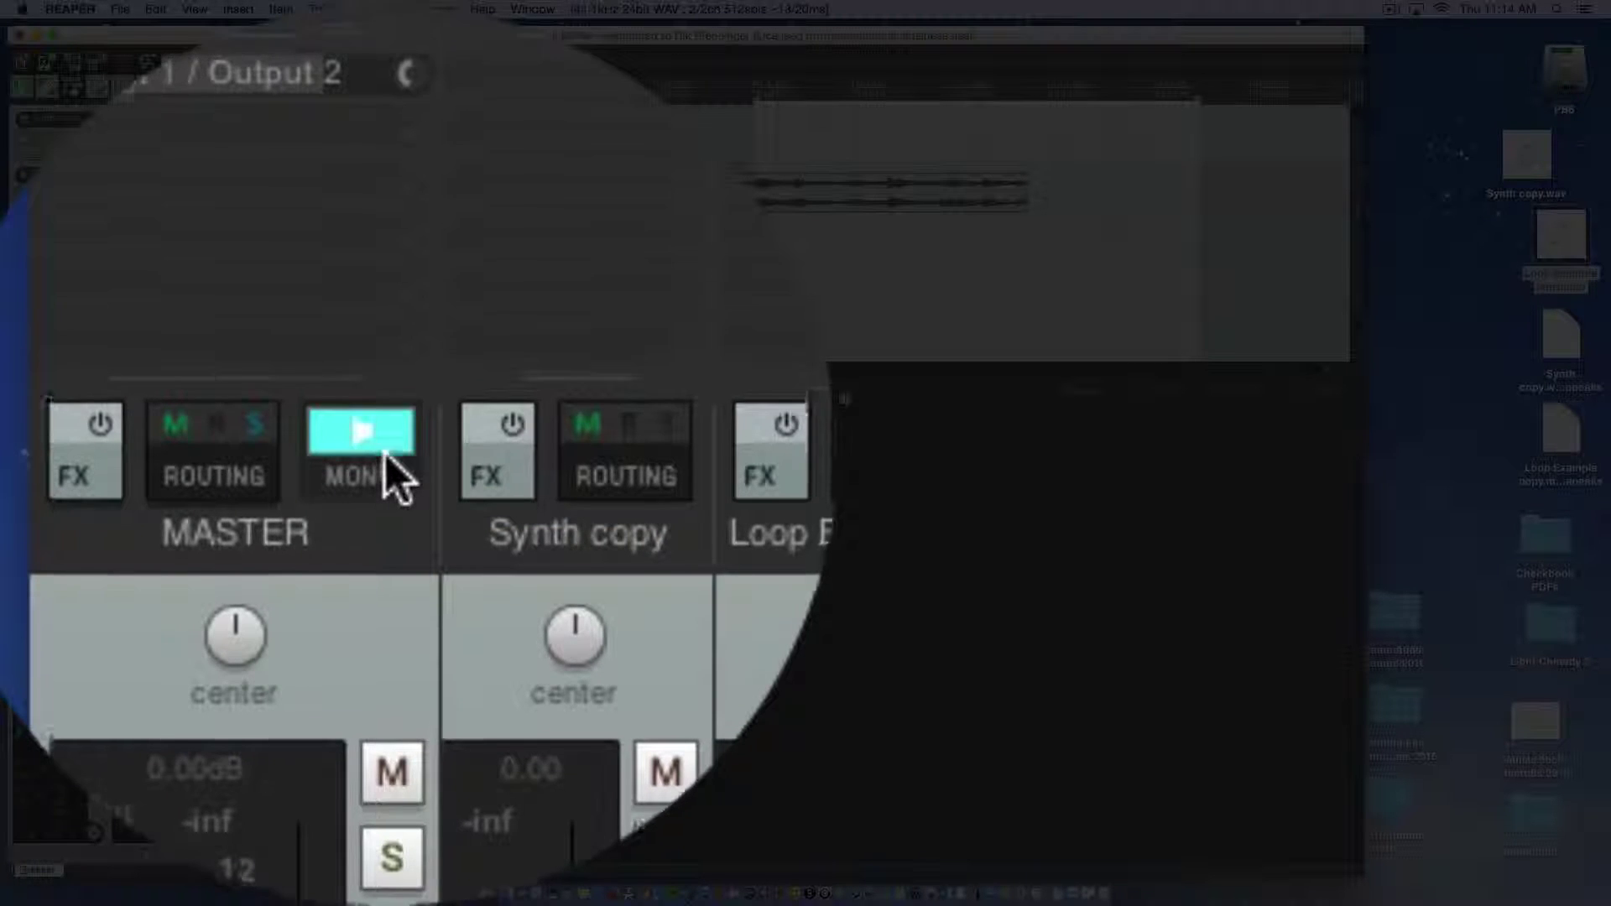
{"action": "left_click", "coordinate": [379, 455]}
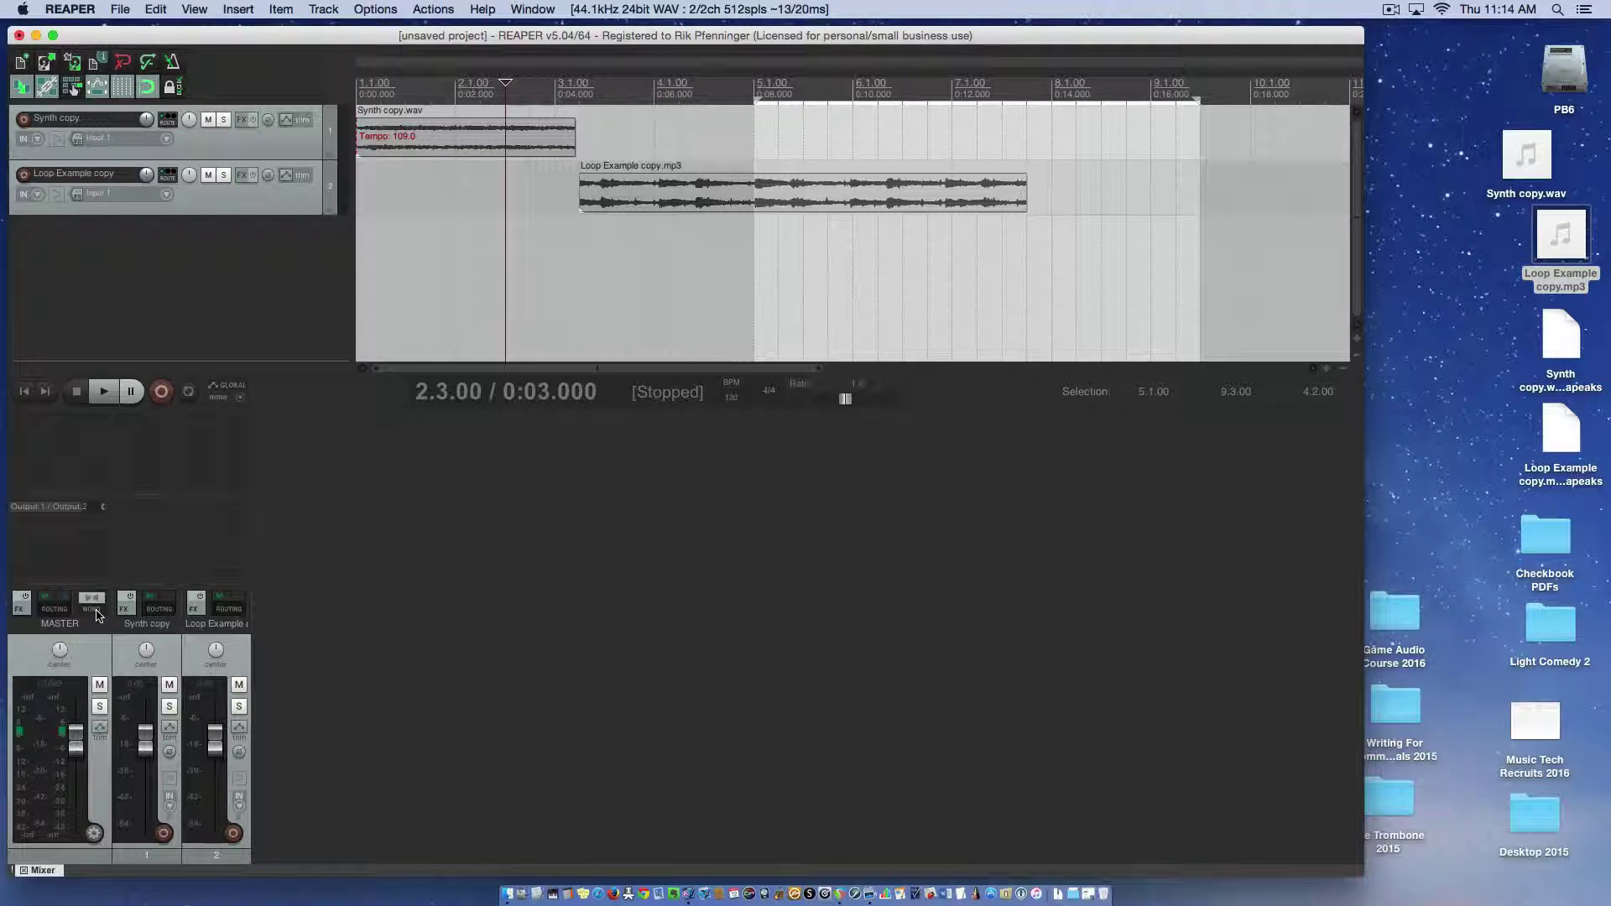
{"action": "left_click", "coordinate": [95, 607]}
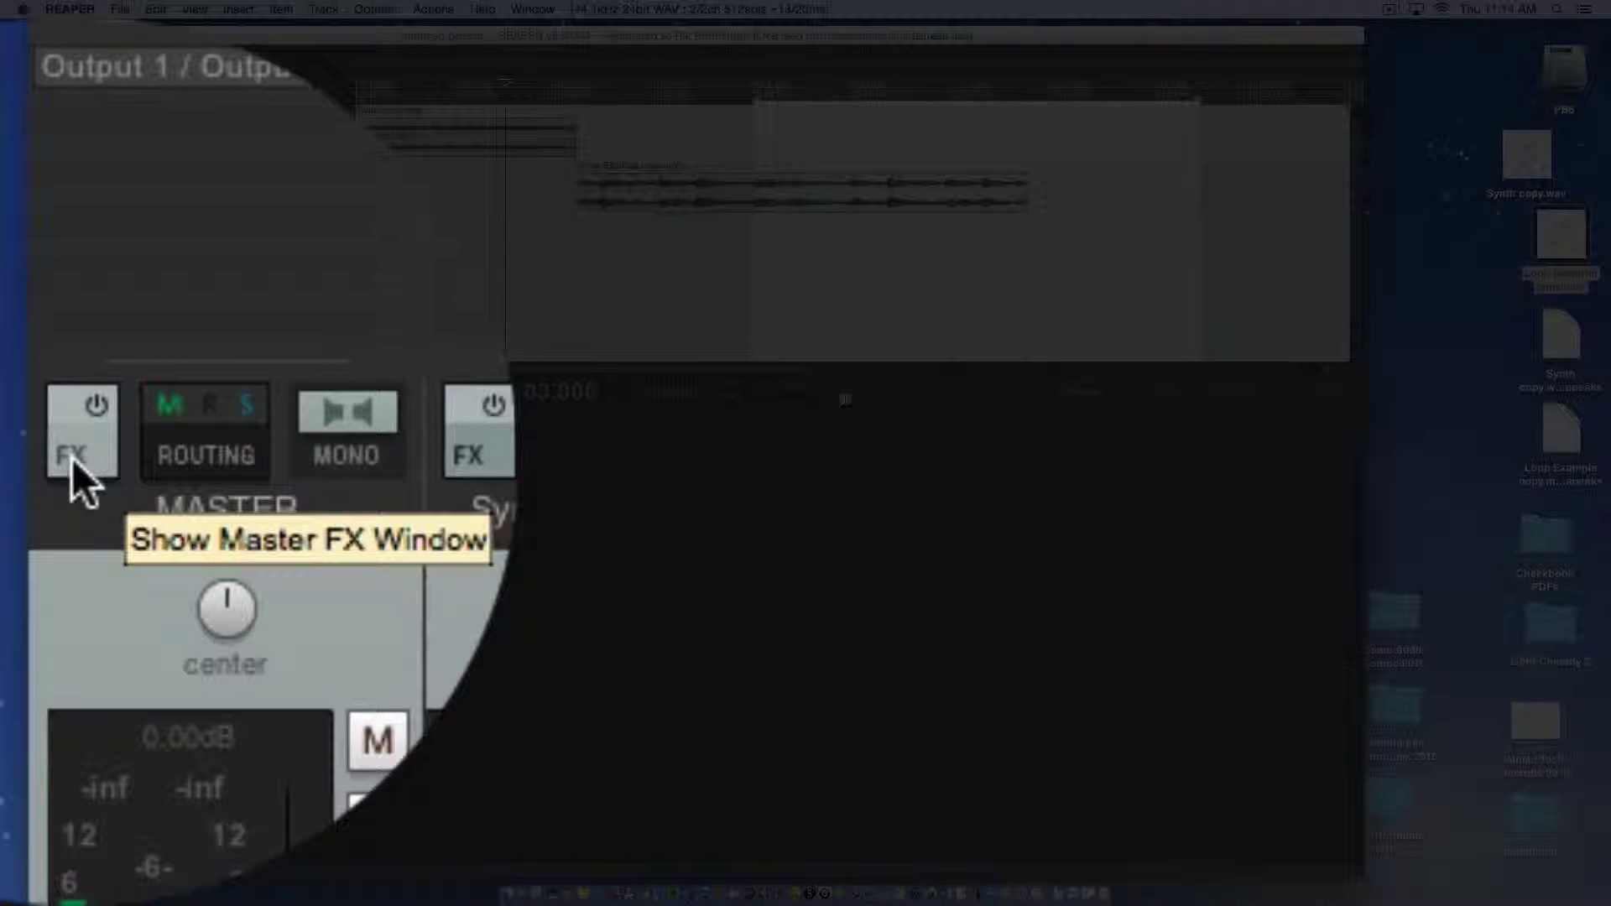
Step: View the effects available for the master track and close its FX windows without adding any
{"action": "left_click", "coordinate": [72, 458]}
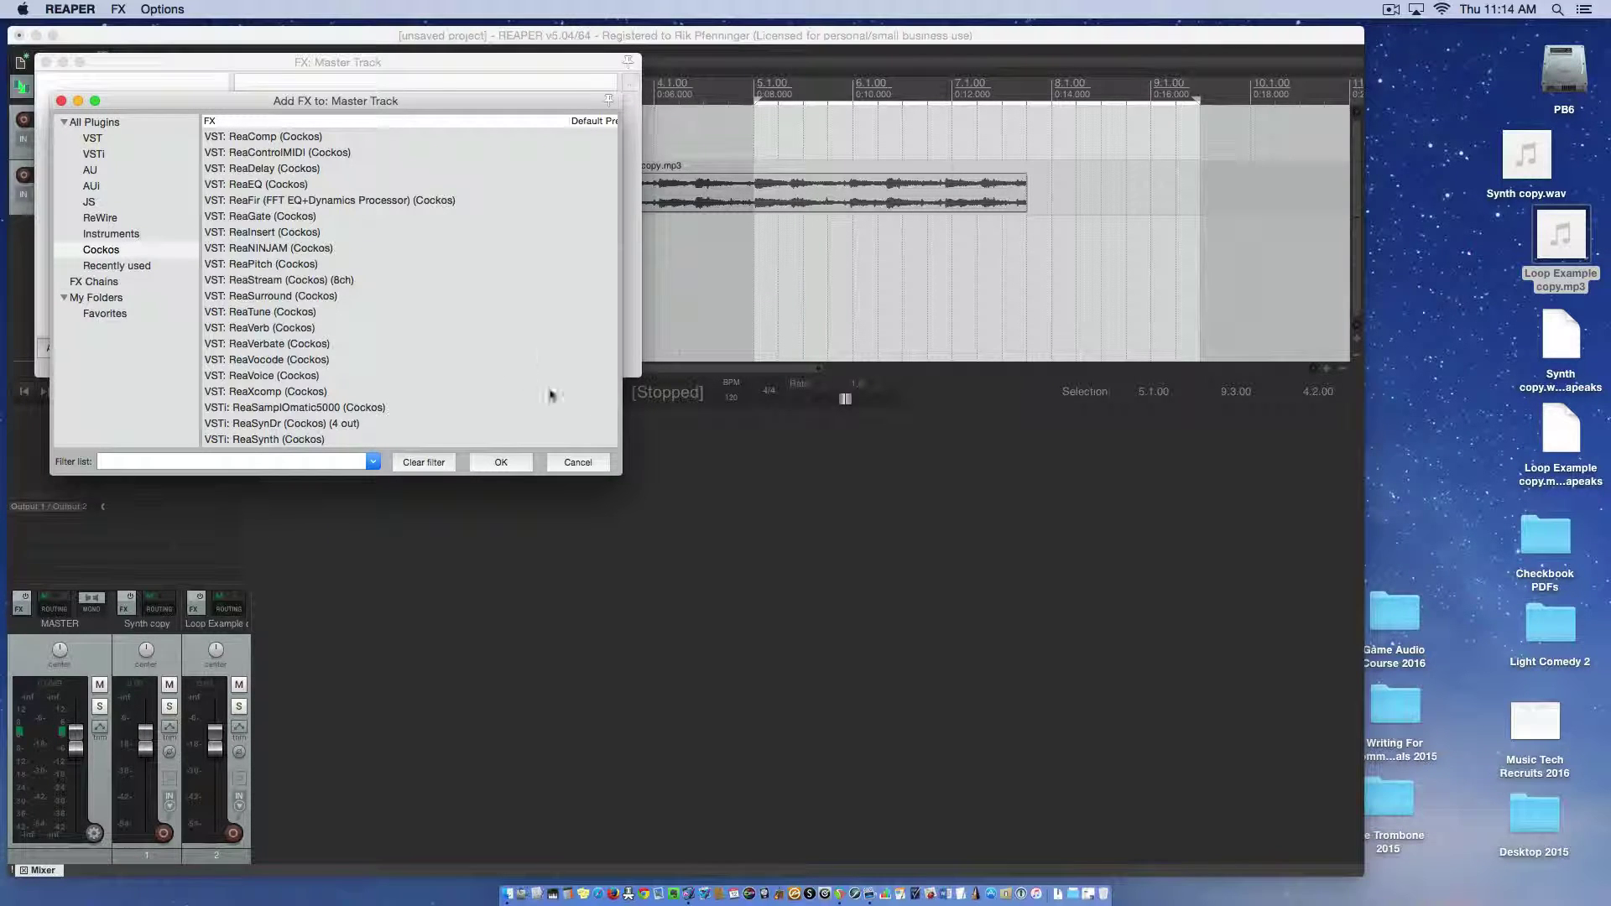
{"action": "left_click", "coordinate": [578, 461]}
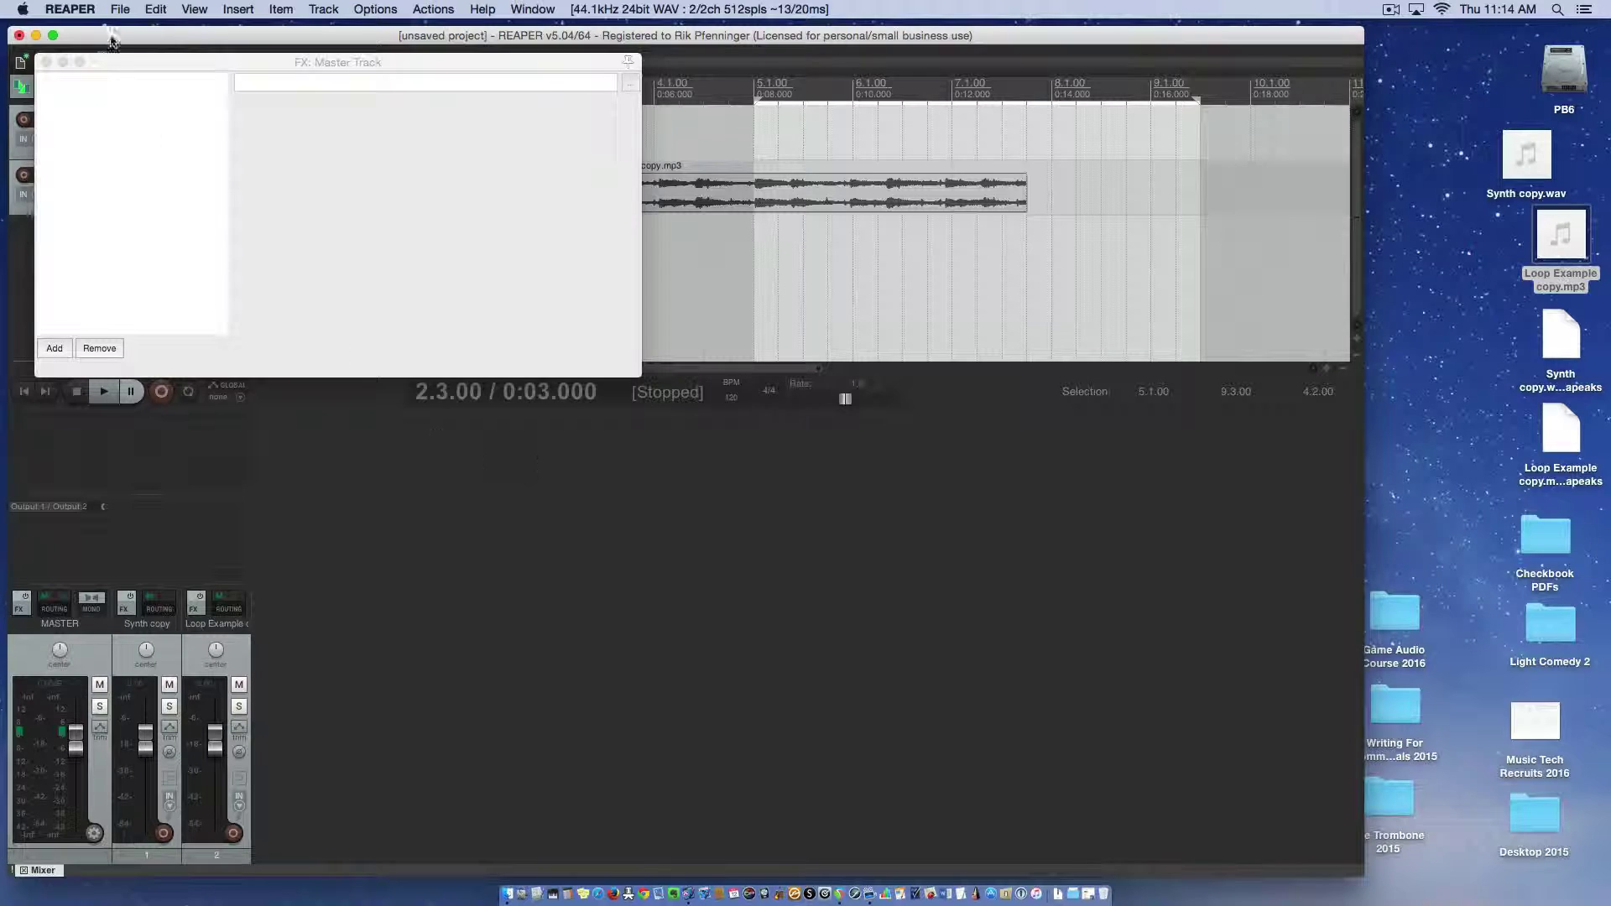
{"action": "left_click", "coordinate": [46, 62]}
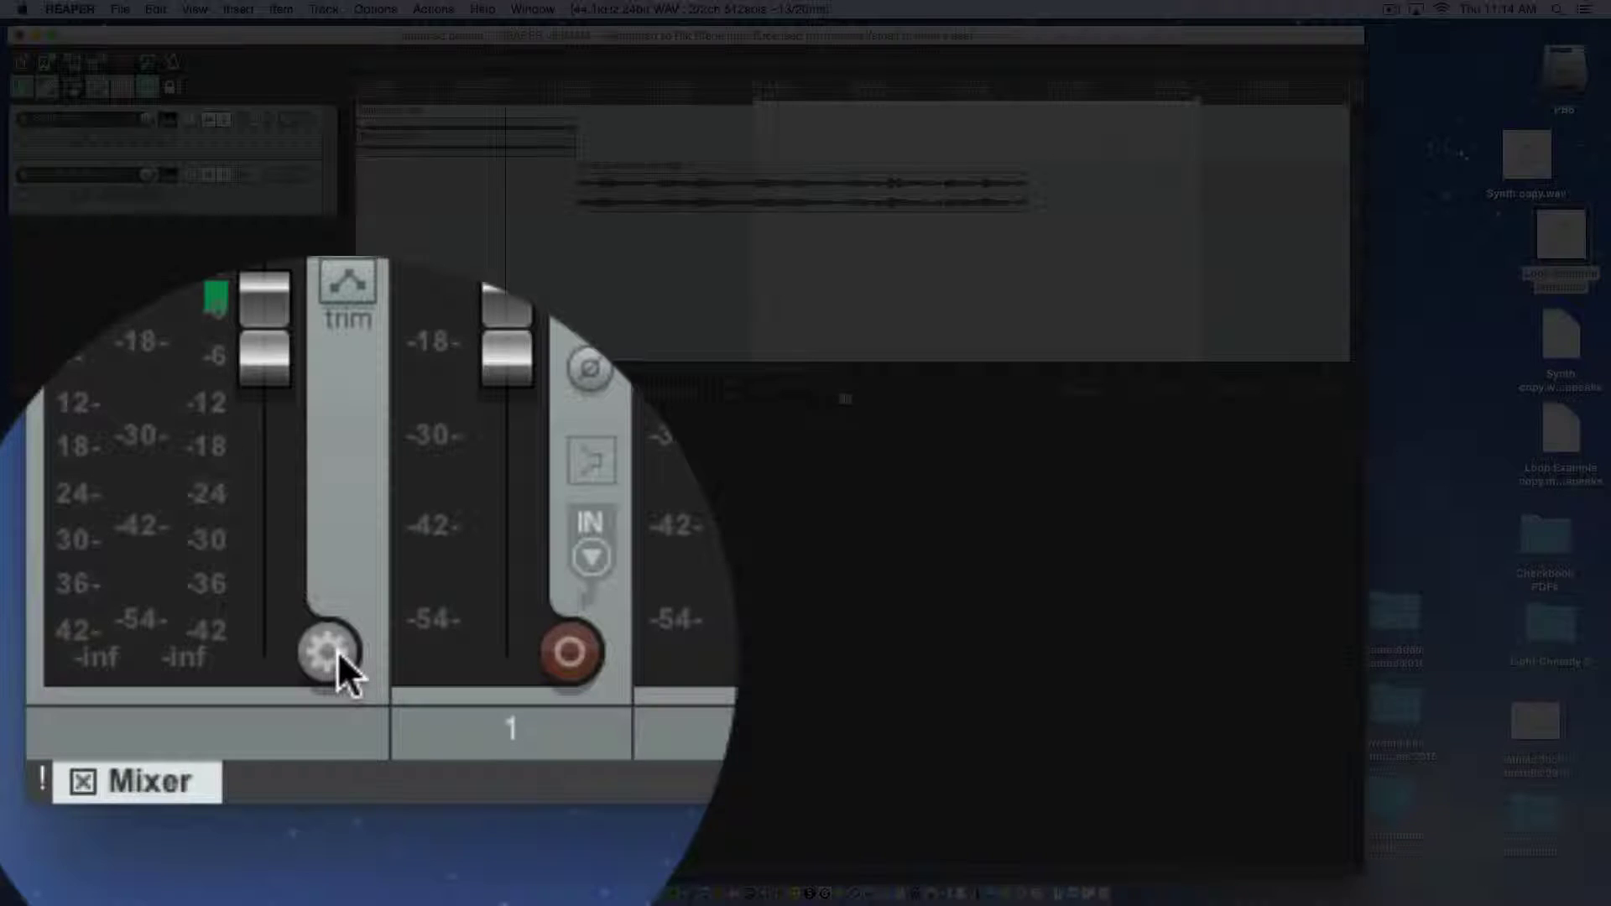
Step: Show the master track in the docker from the mixer options and close the docked Mixer Master
{"action": "left_click", "coordinate": [338, 653]}
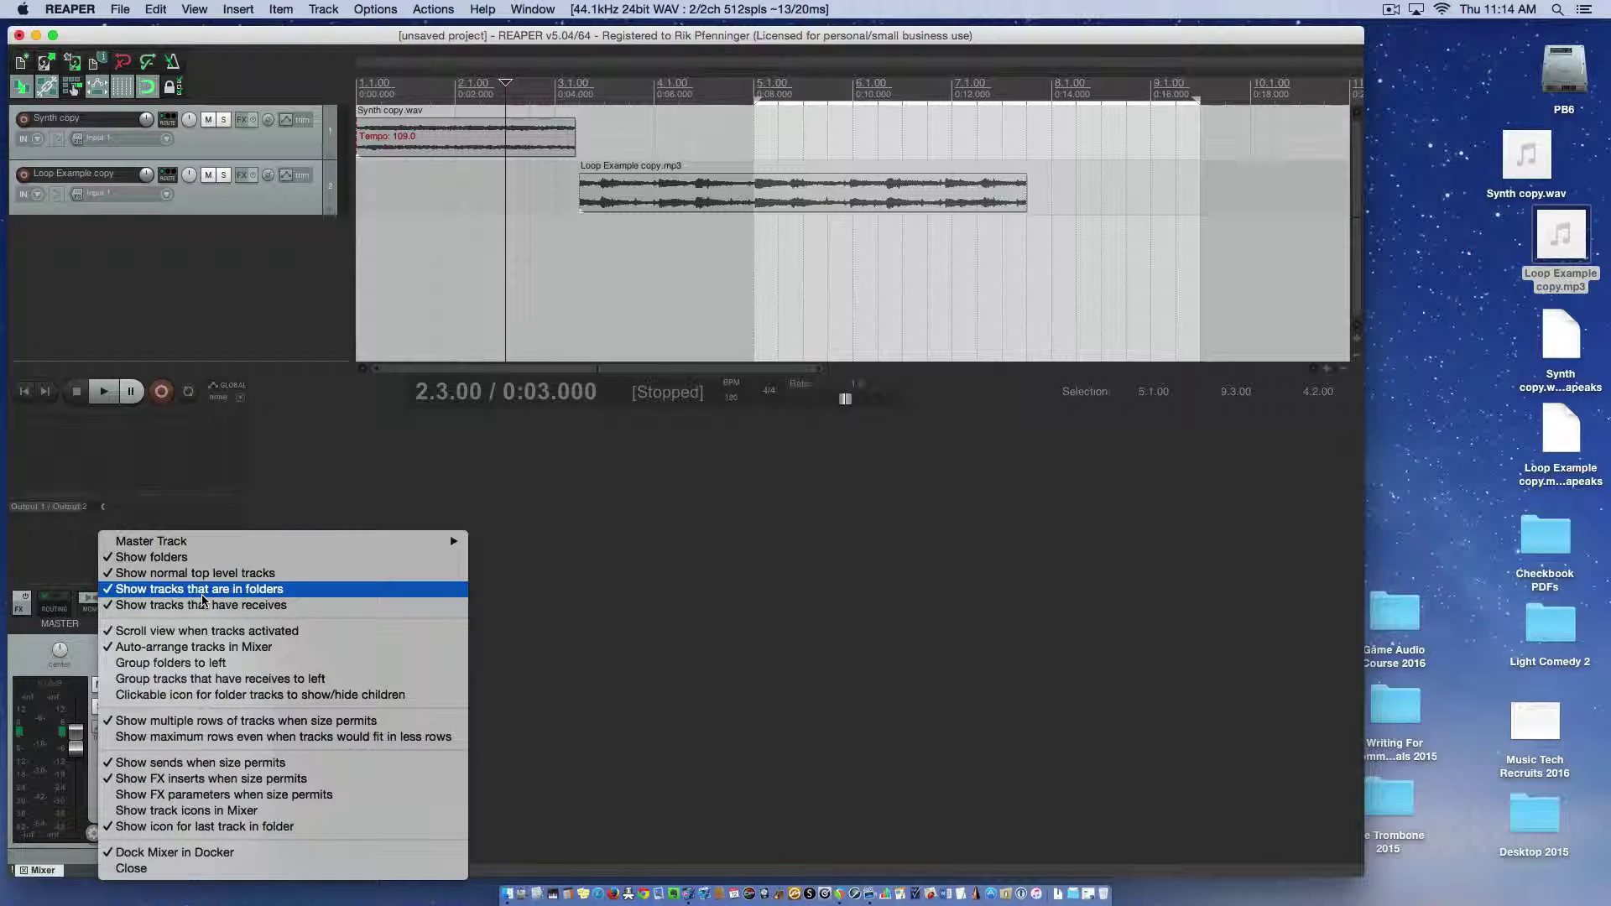
{"action": "mouse_move", "coordinate": [201, 544]}
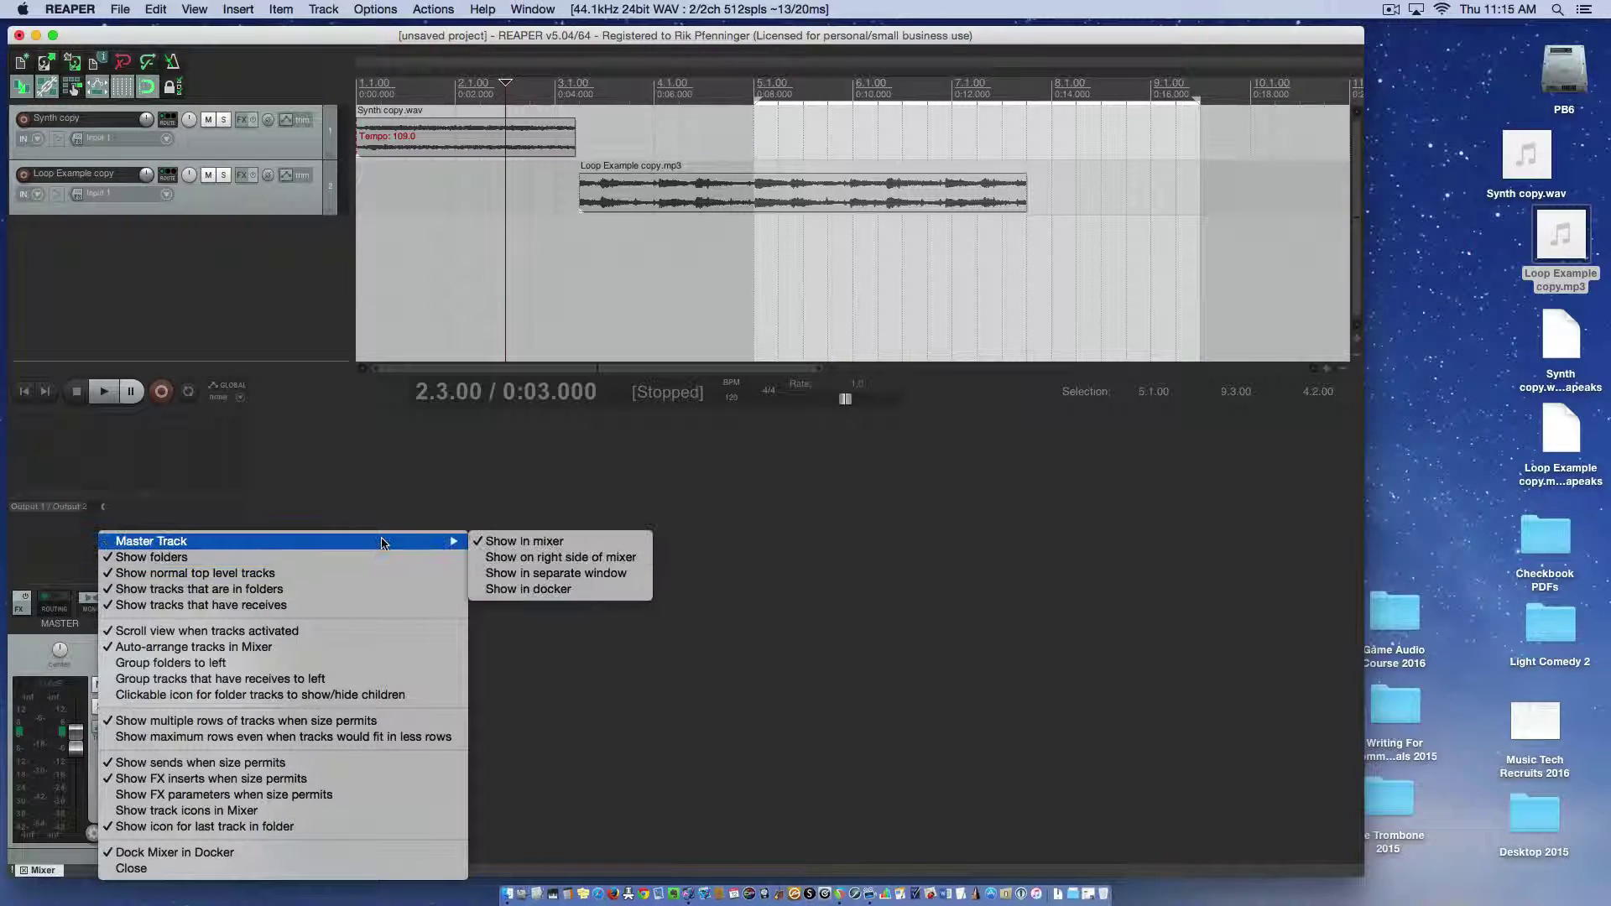
{"action": "left_click", "coordinate": [495, 590]}
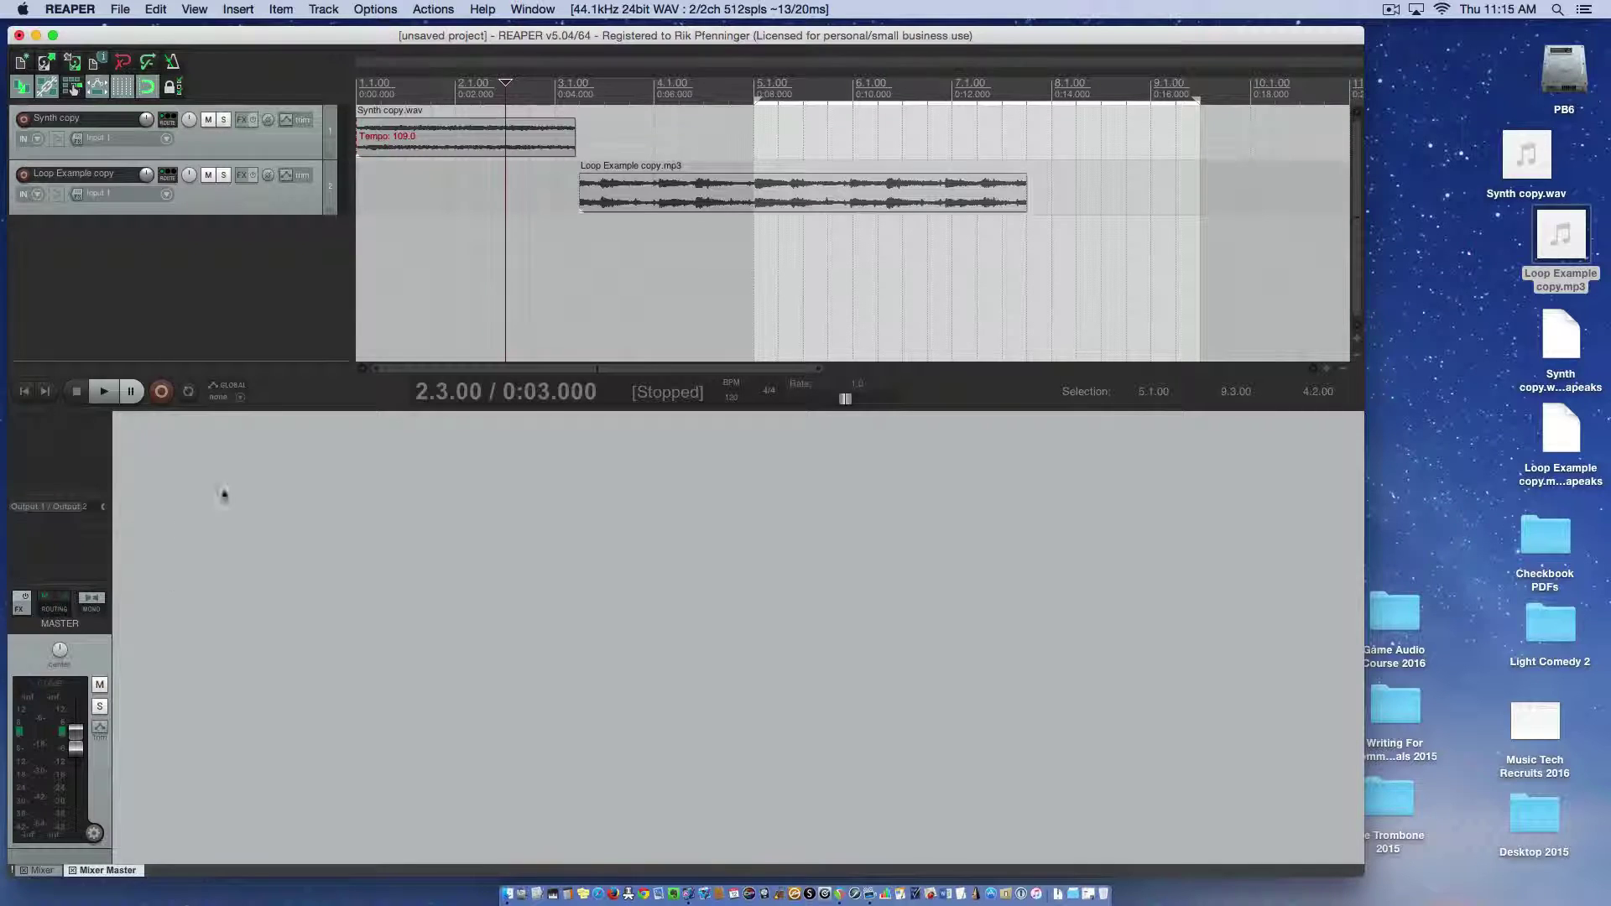
{"action": "left_click", "coordinate": [72, 871]}
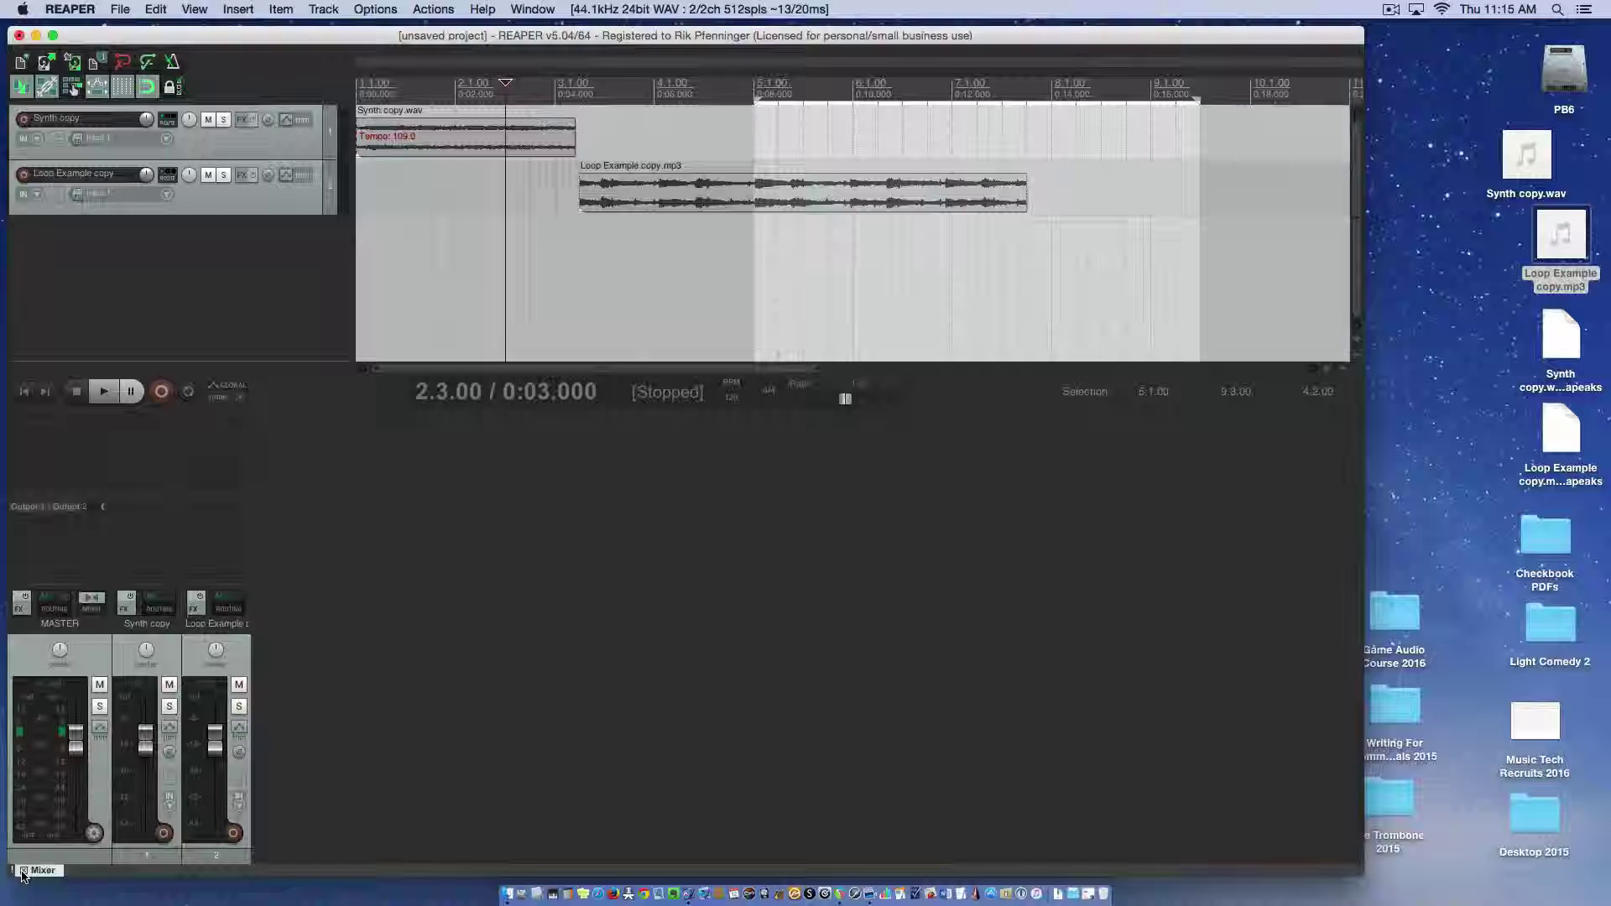
Step: Close the docked mixer and show it again
{"action": "left_click", "coordinate": [23, 875]}
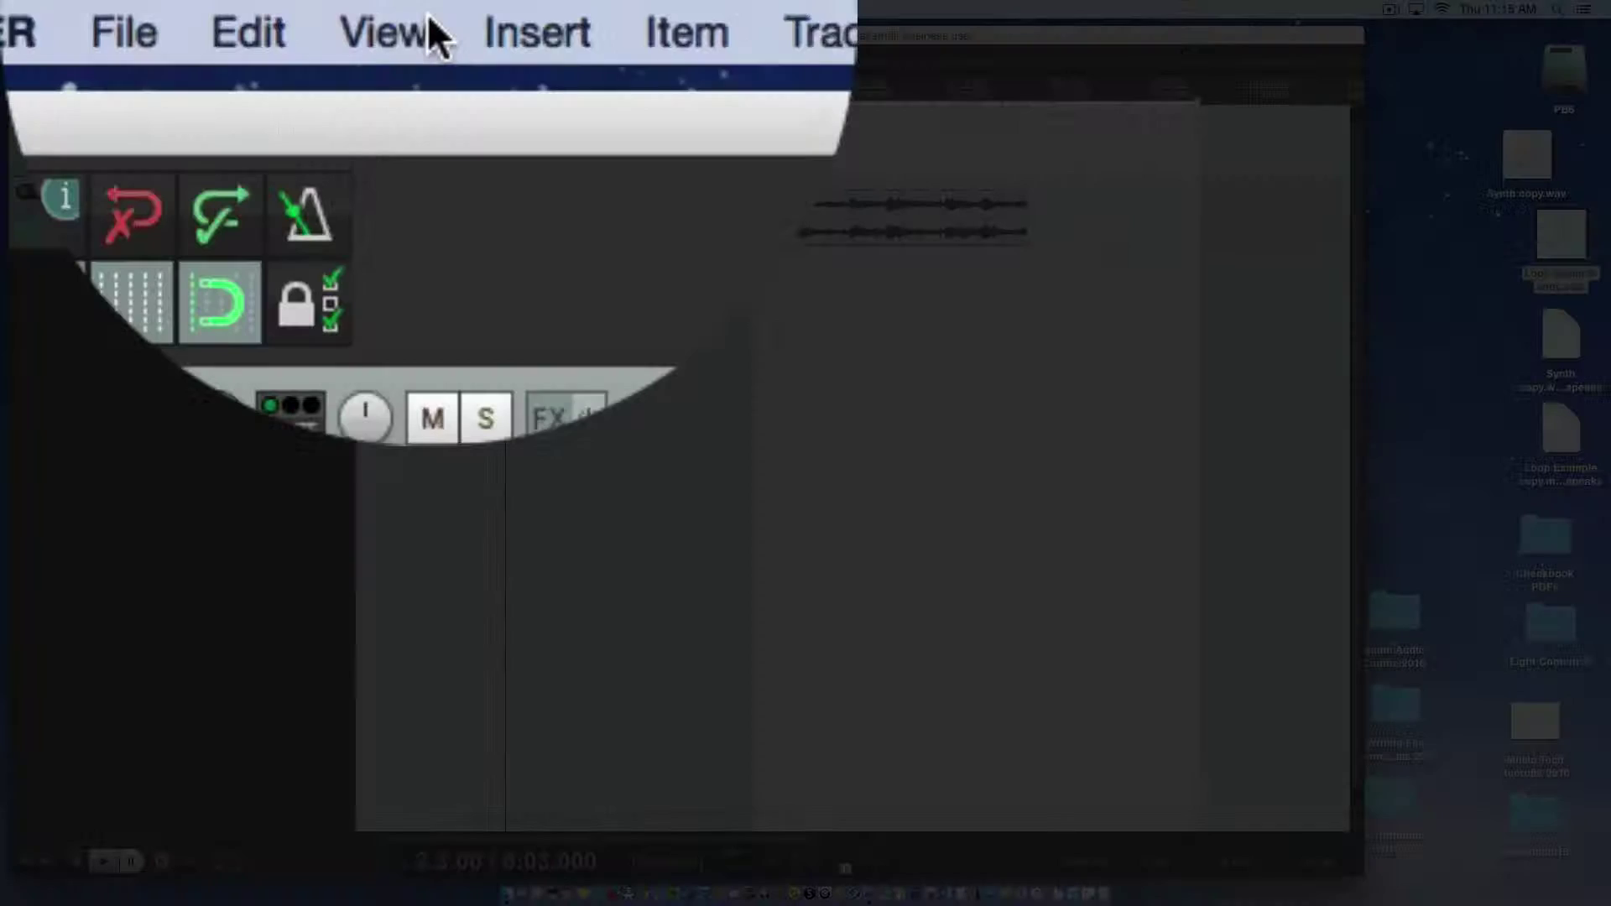
{"action": "left_click", "coordinate": [427, 34]}
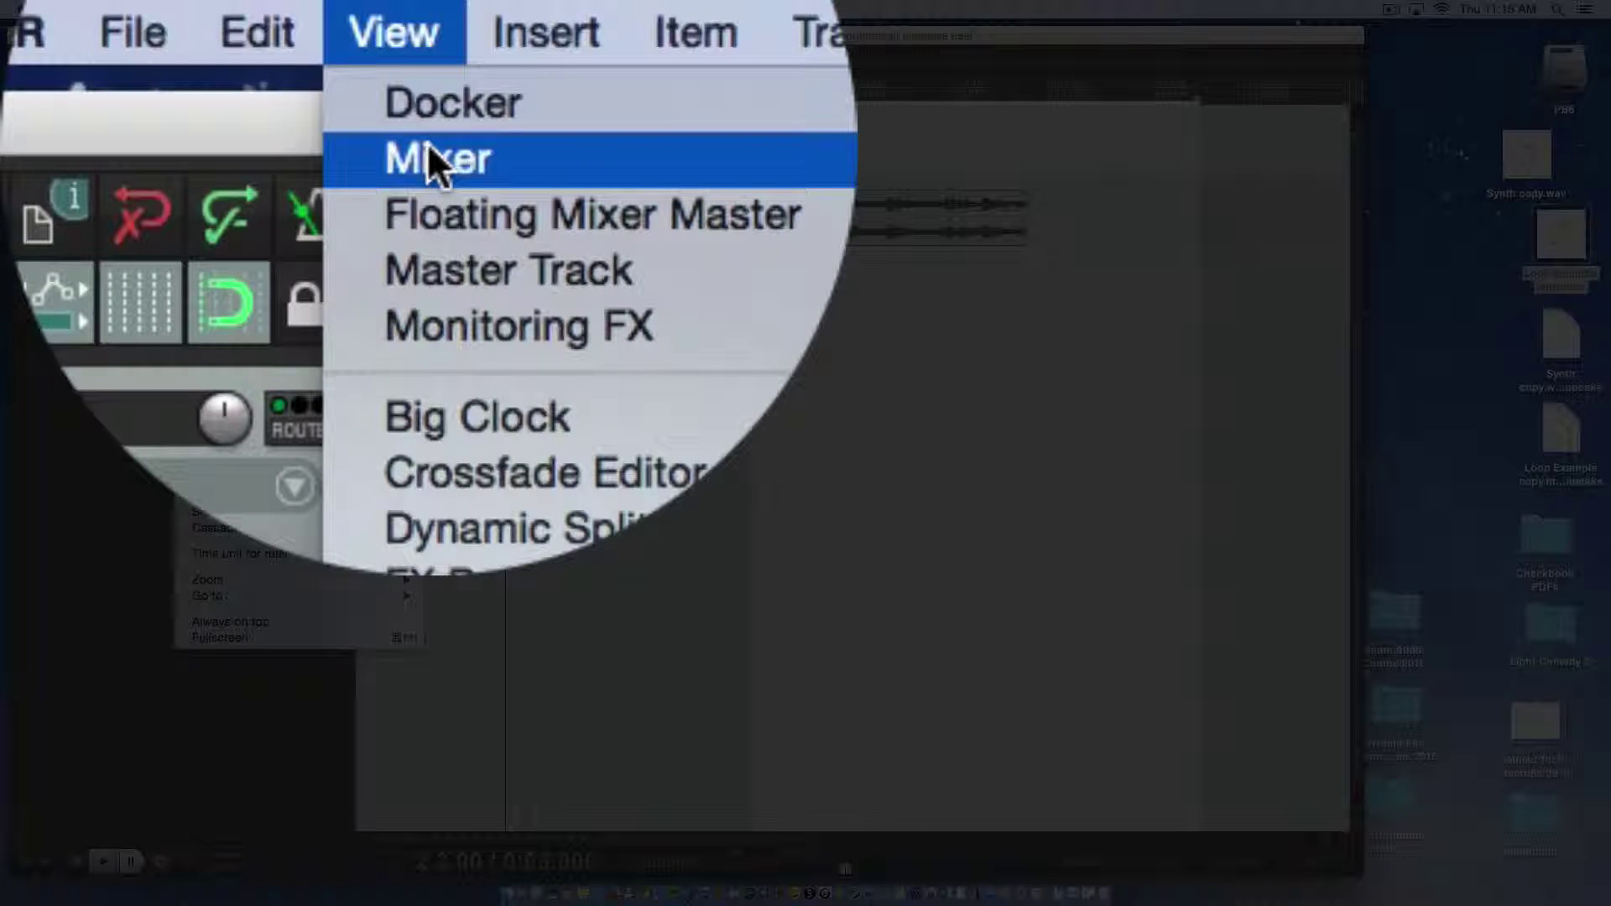
{"action": "left_click", "coordinate": [430, 149]}
{"action": "left_click", "coordinate": [427, 32]}
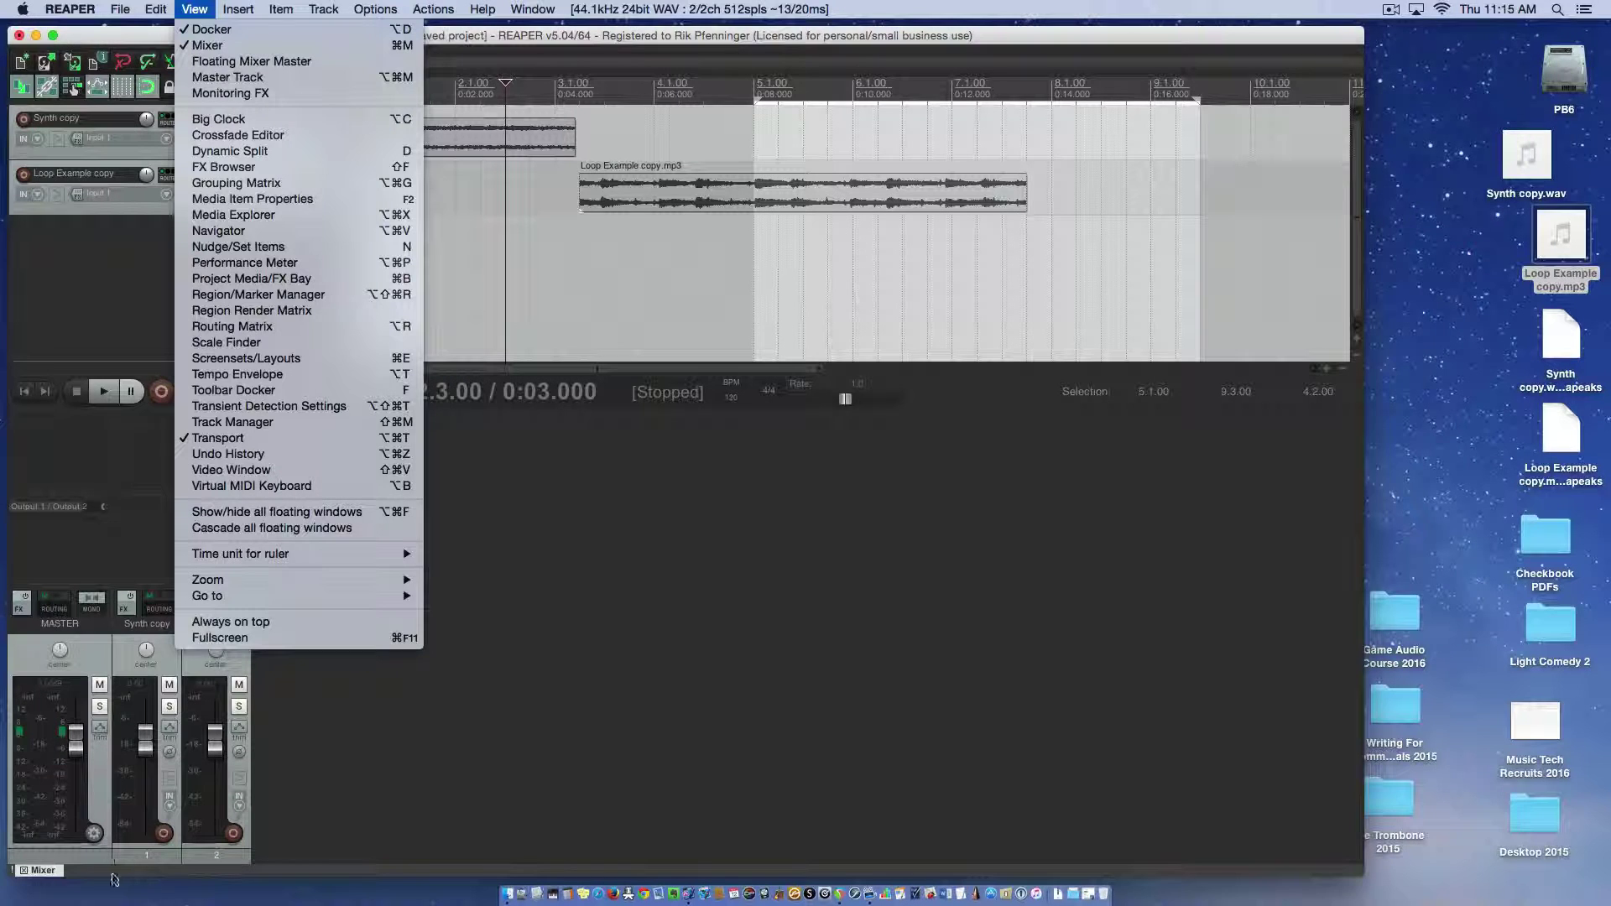
{"action": "left_click", "coordinate": [459, 827]}
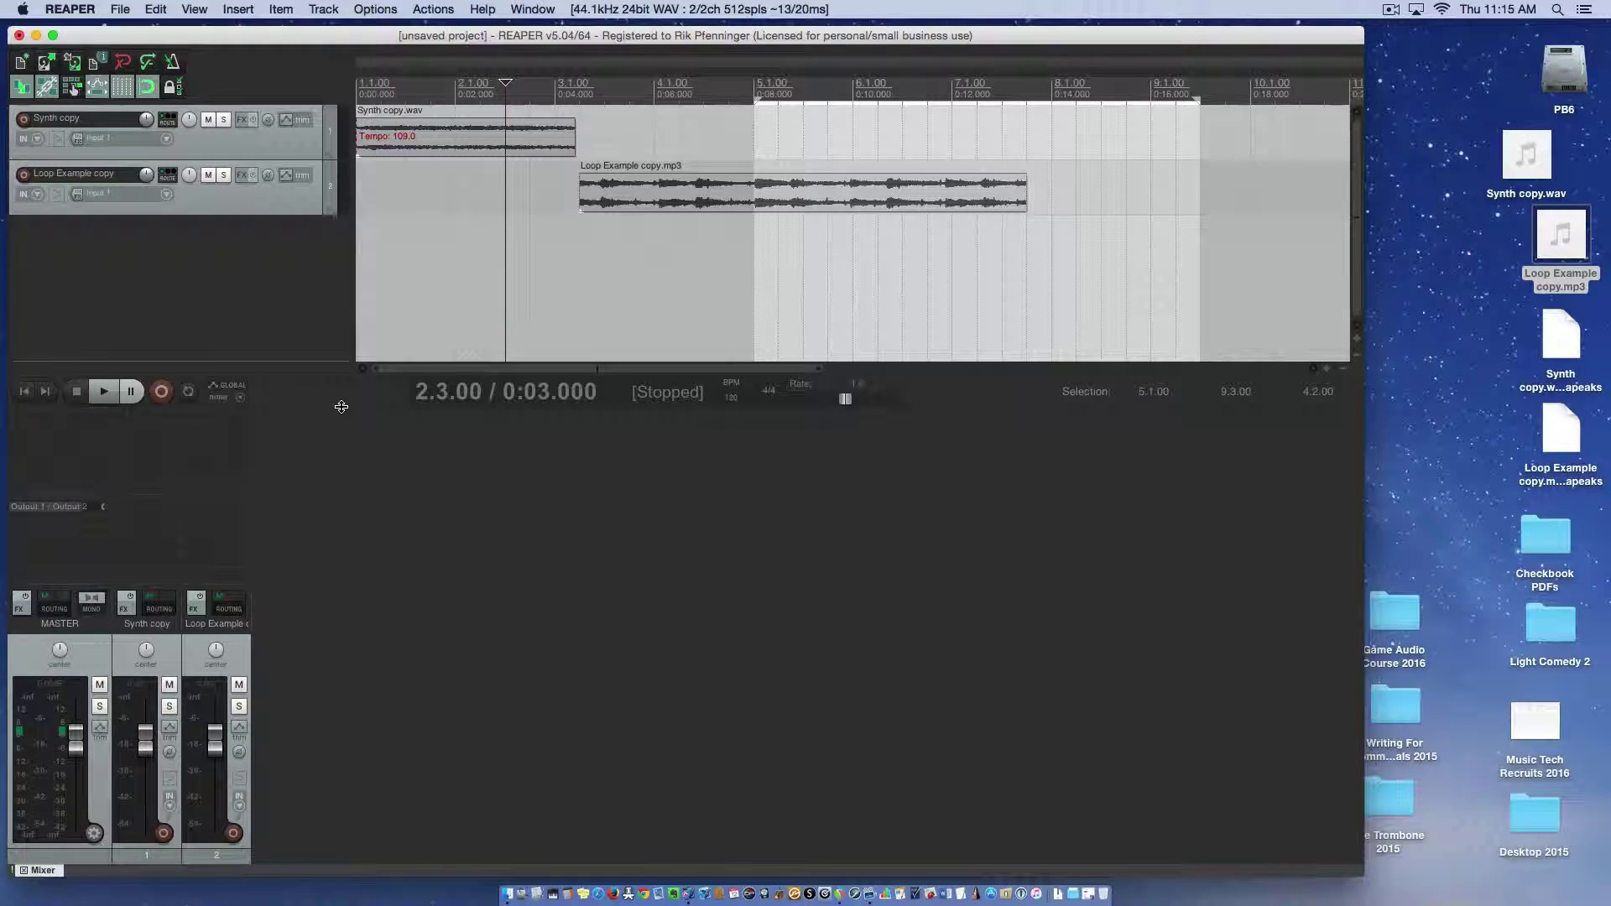
Step: Insert ReaEQ (Cockos) on the Synth copy track and copy it to the Loop Example copy track
{"action": "left_click_drag", "start_coordinate": [342, 407], "coordinate": [340, 373]}
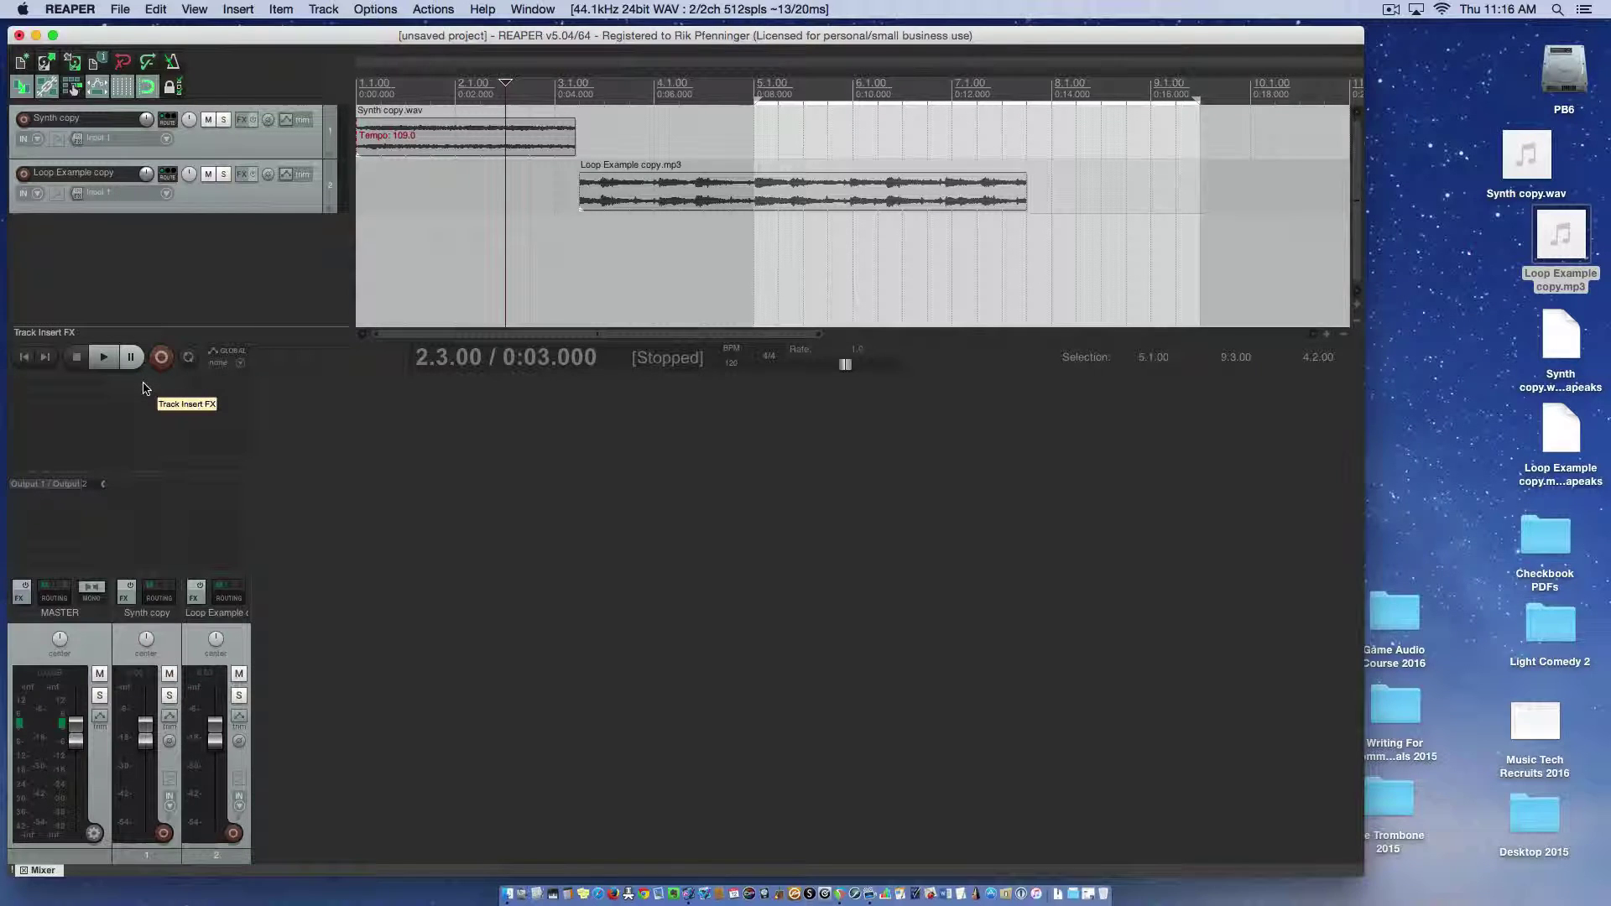
{"action": "left_click", "coordinate": [143, 388]}
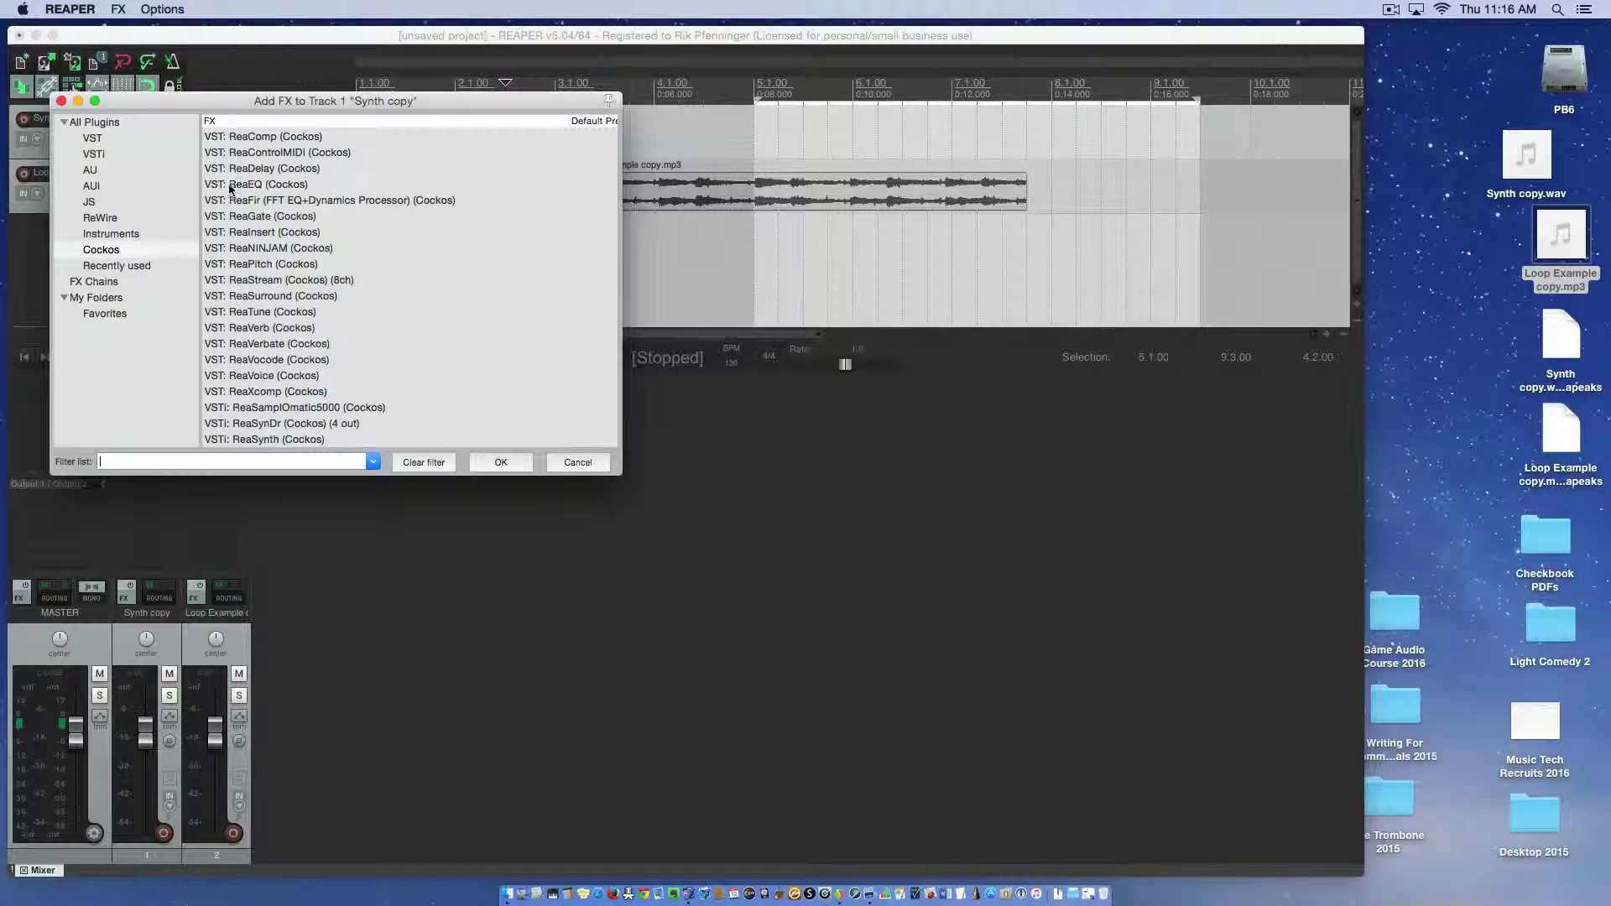
{"action": "left_click", "coordinate": [231, 187]}
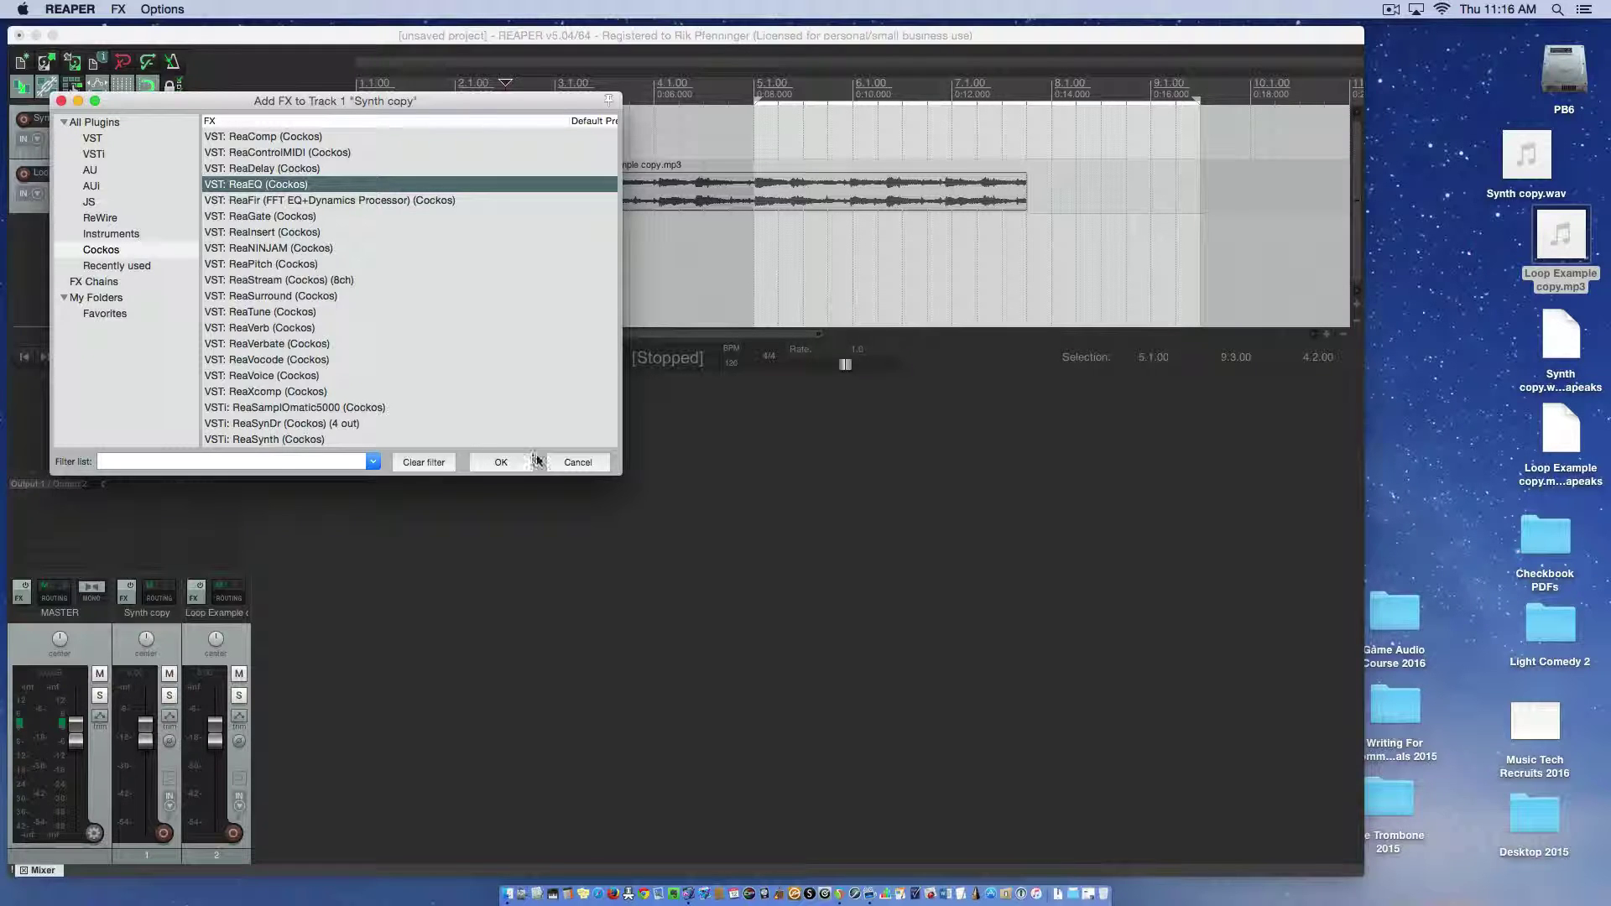
{"action": "left_click", "coordinate": [502, 463]}
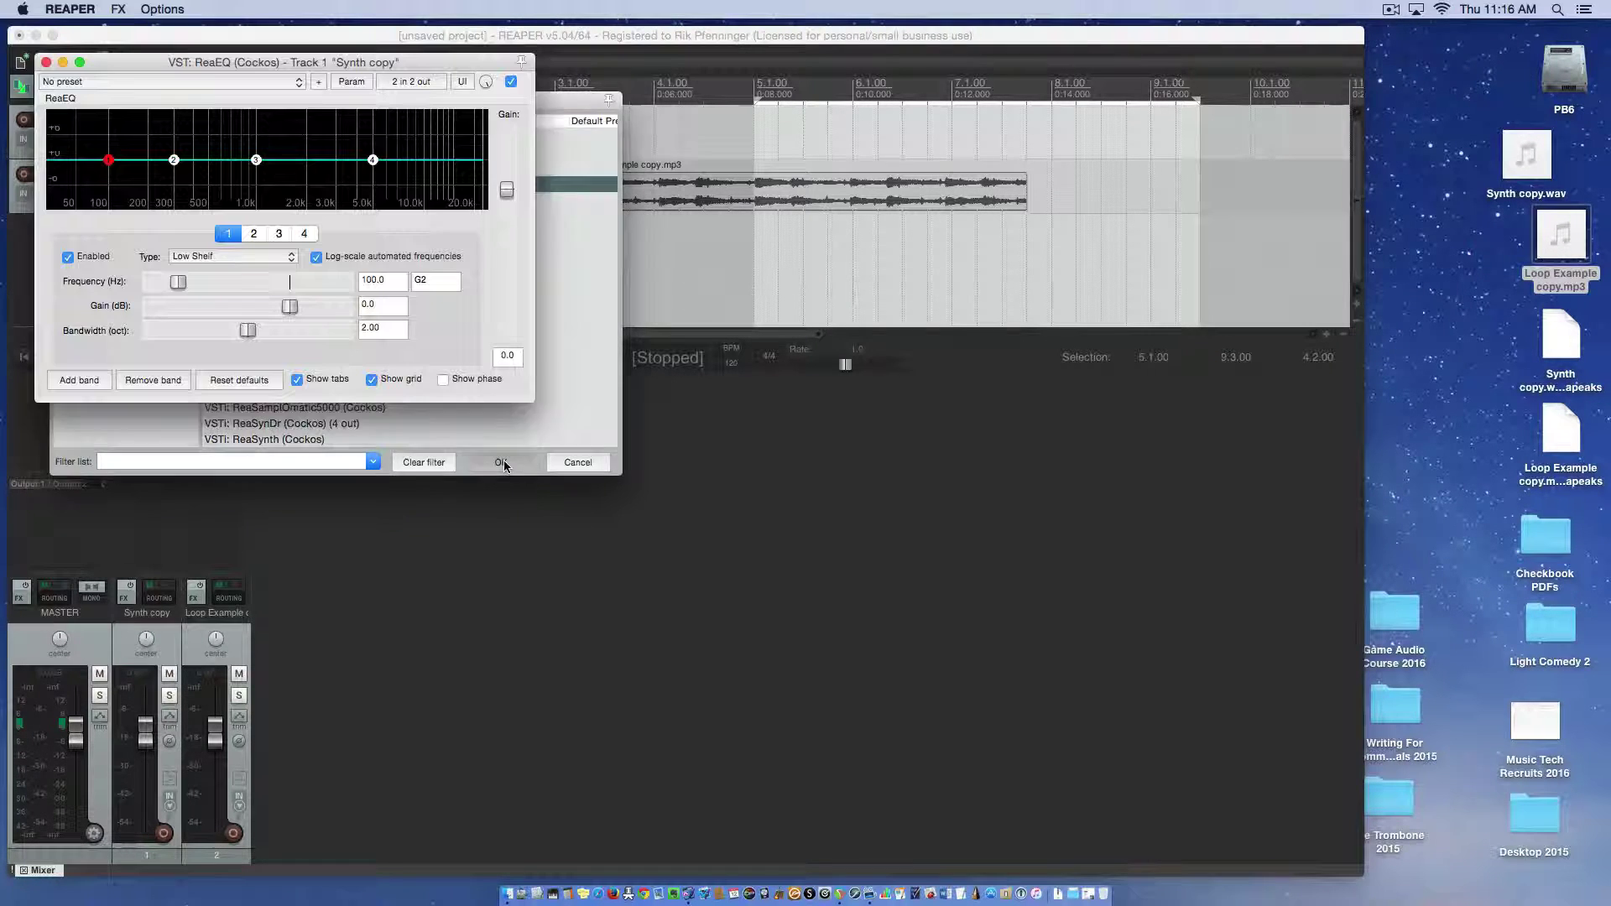
{"action": "left_click", "coordinate": [46, 62]}
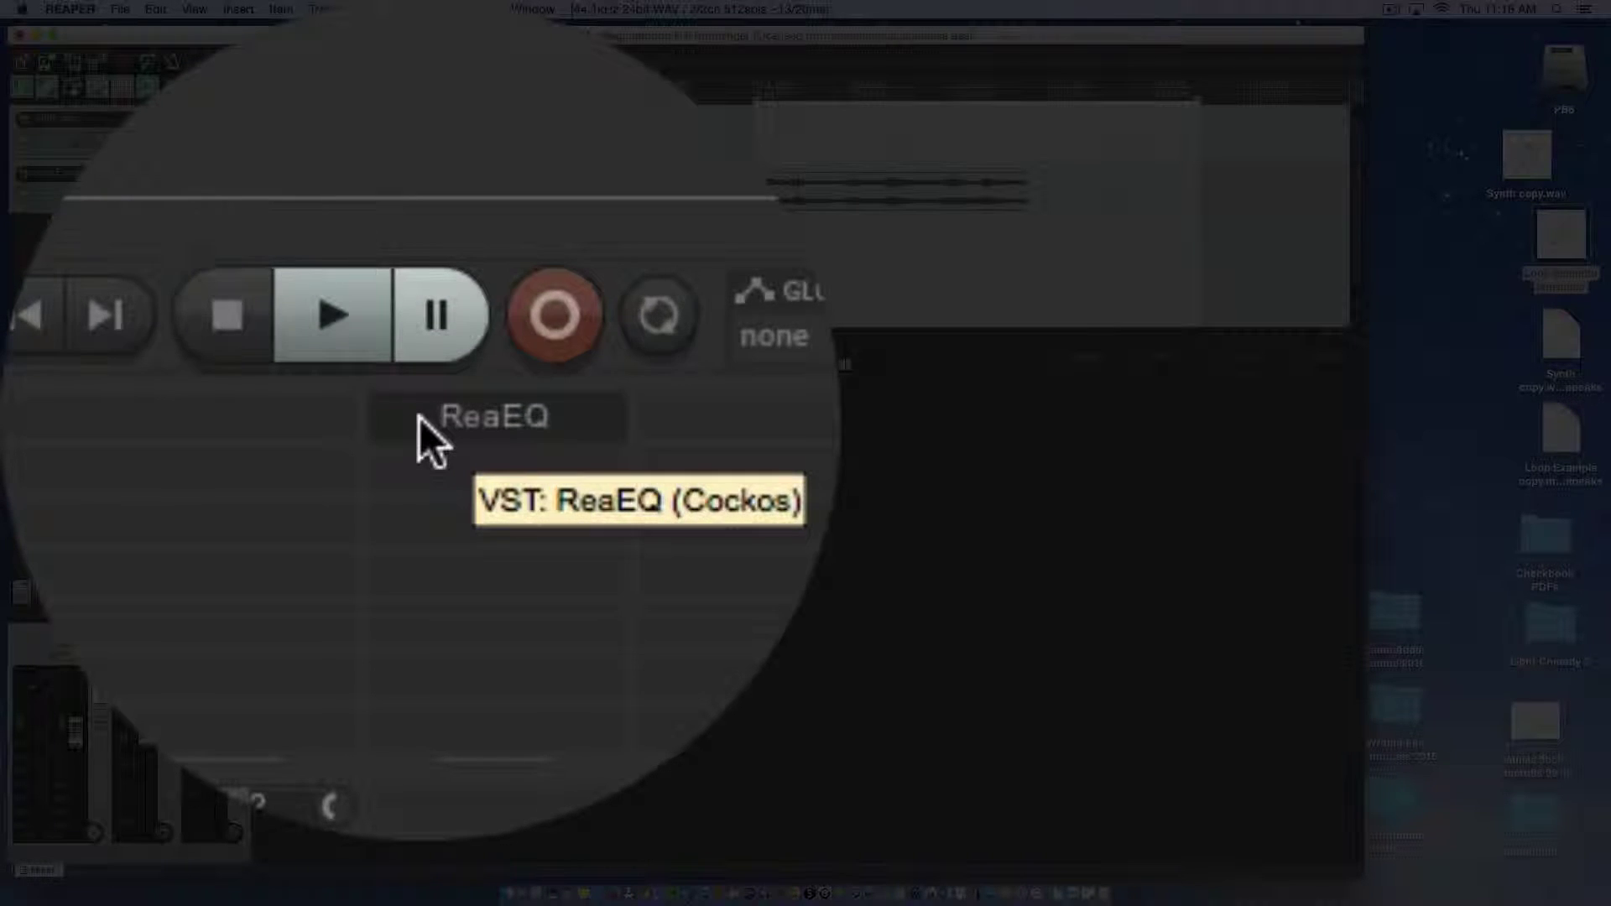
{"action": "mouse_move", "coordinate": [420, 418]}
{"action": "left_mouse_down"}
{"action": "mouse_move", "coordinate": [648, 423]}
{"action": "mouse_move", "coordinate": [722, 403]}
{"action": "mouse_move", "coordinate": [419, 418]}
{"action": "left_mouse_up"}
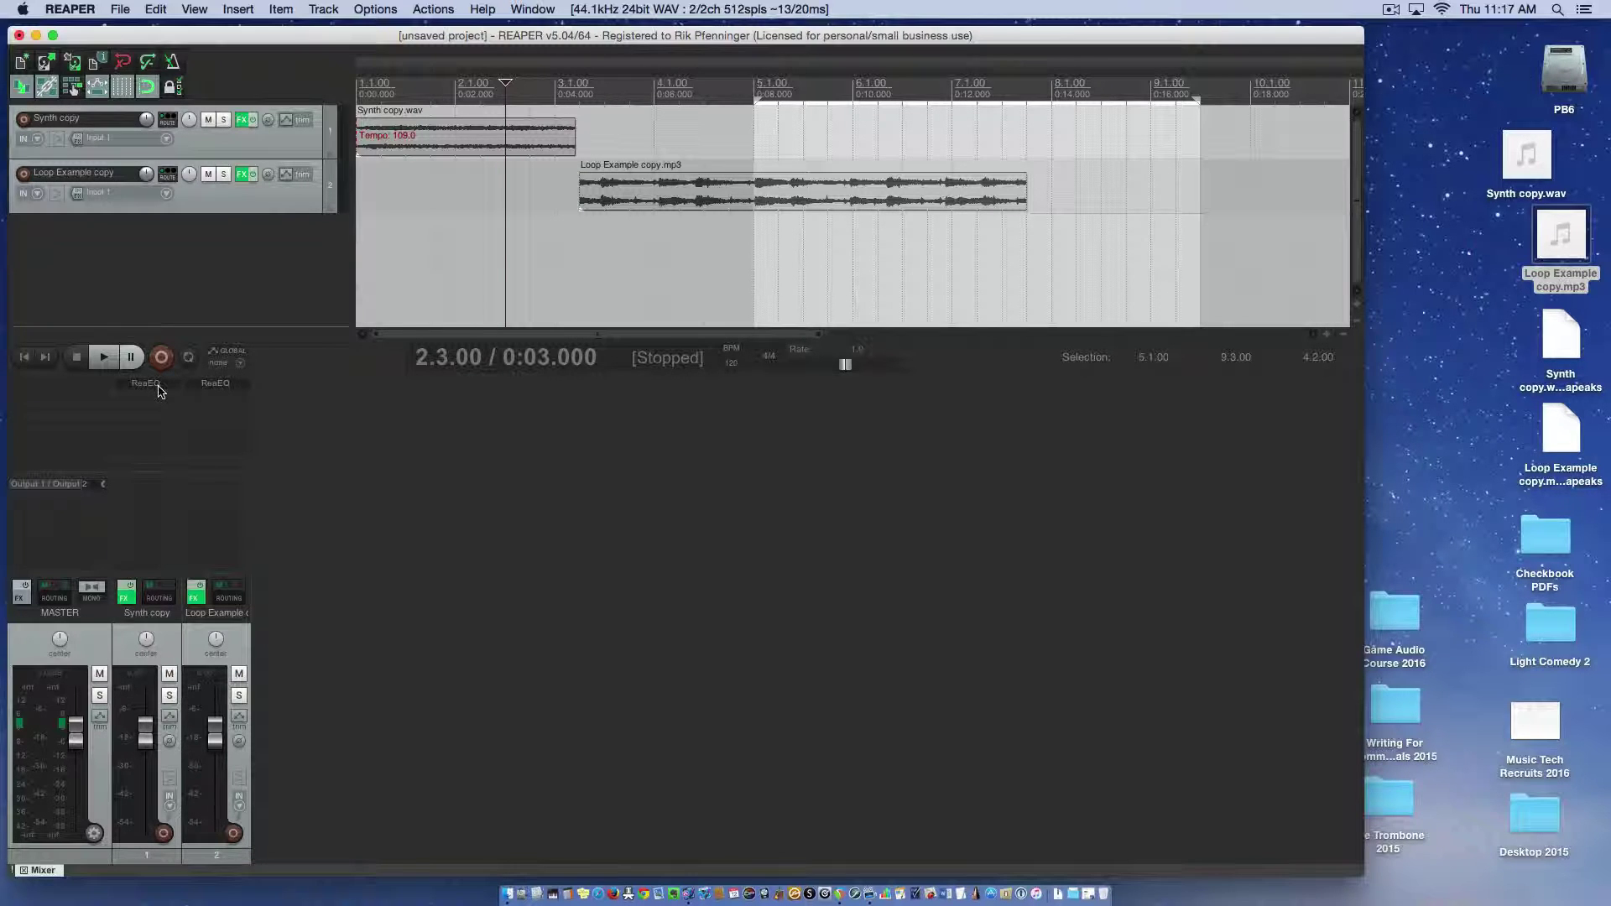
Step: Look at the Synth copy track's ReaEQ and remove it from that track's FX chain
{"action": "left_click", "coordinate": [158, 385]}
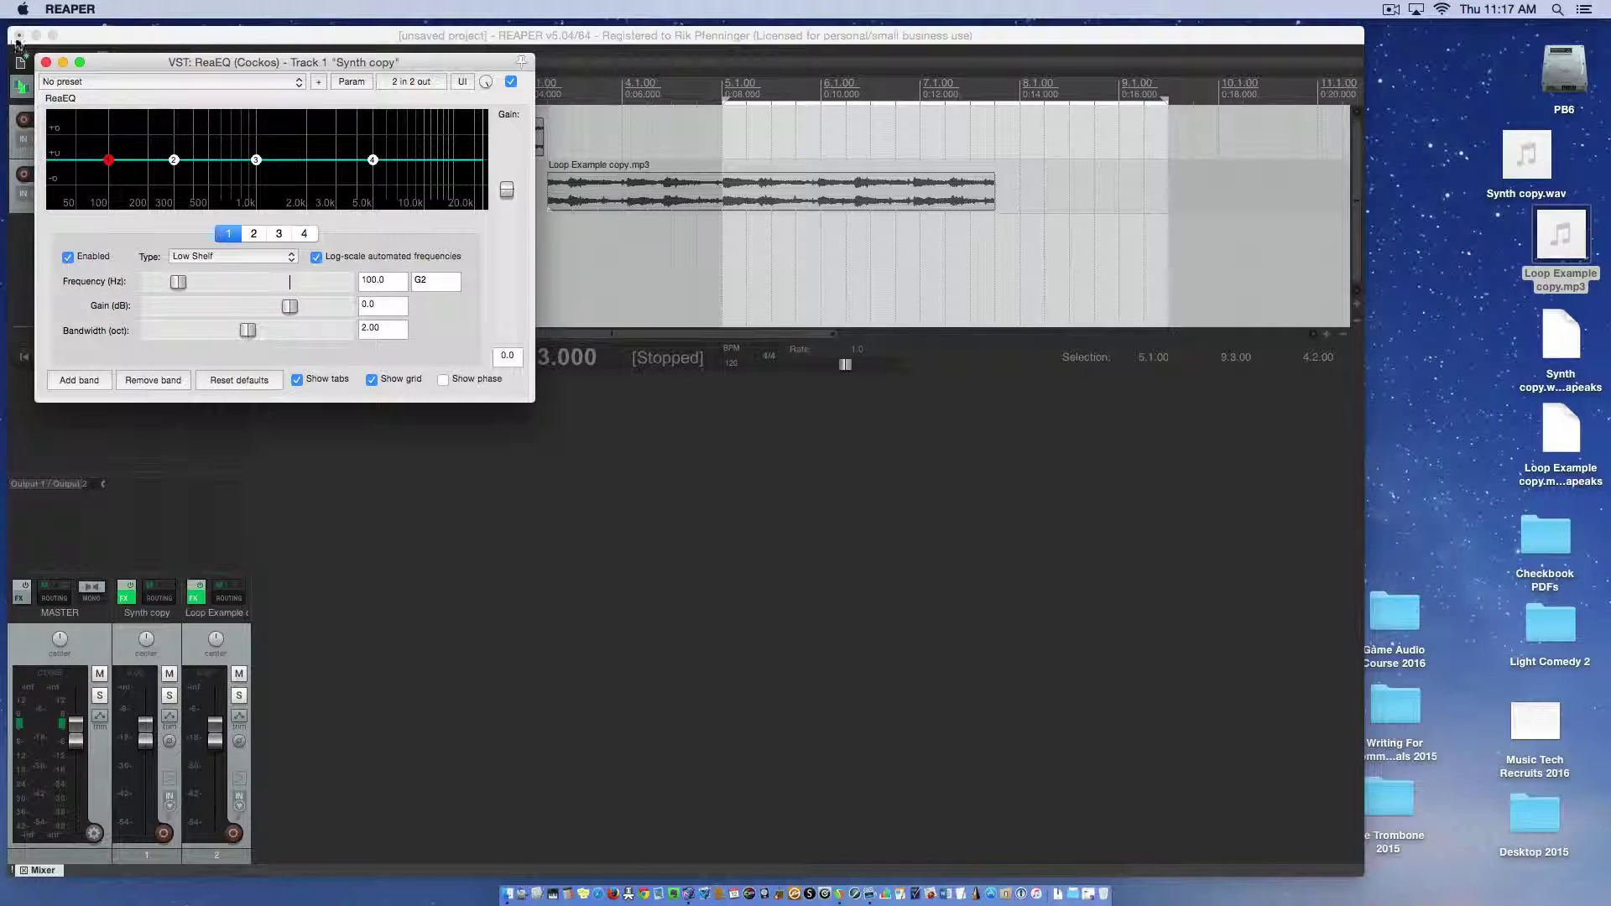
{"action": "left_click", "coordinate": [158, 391]}
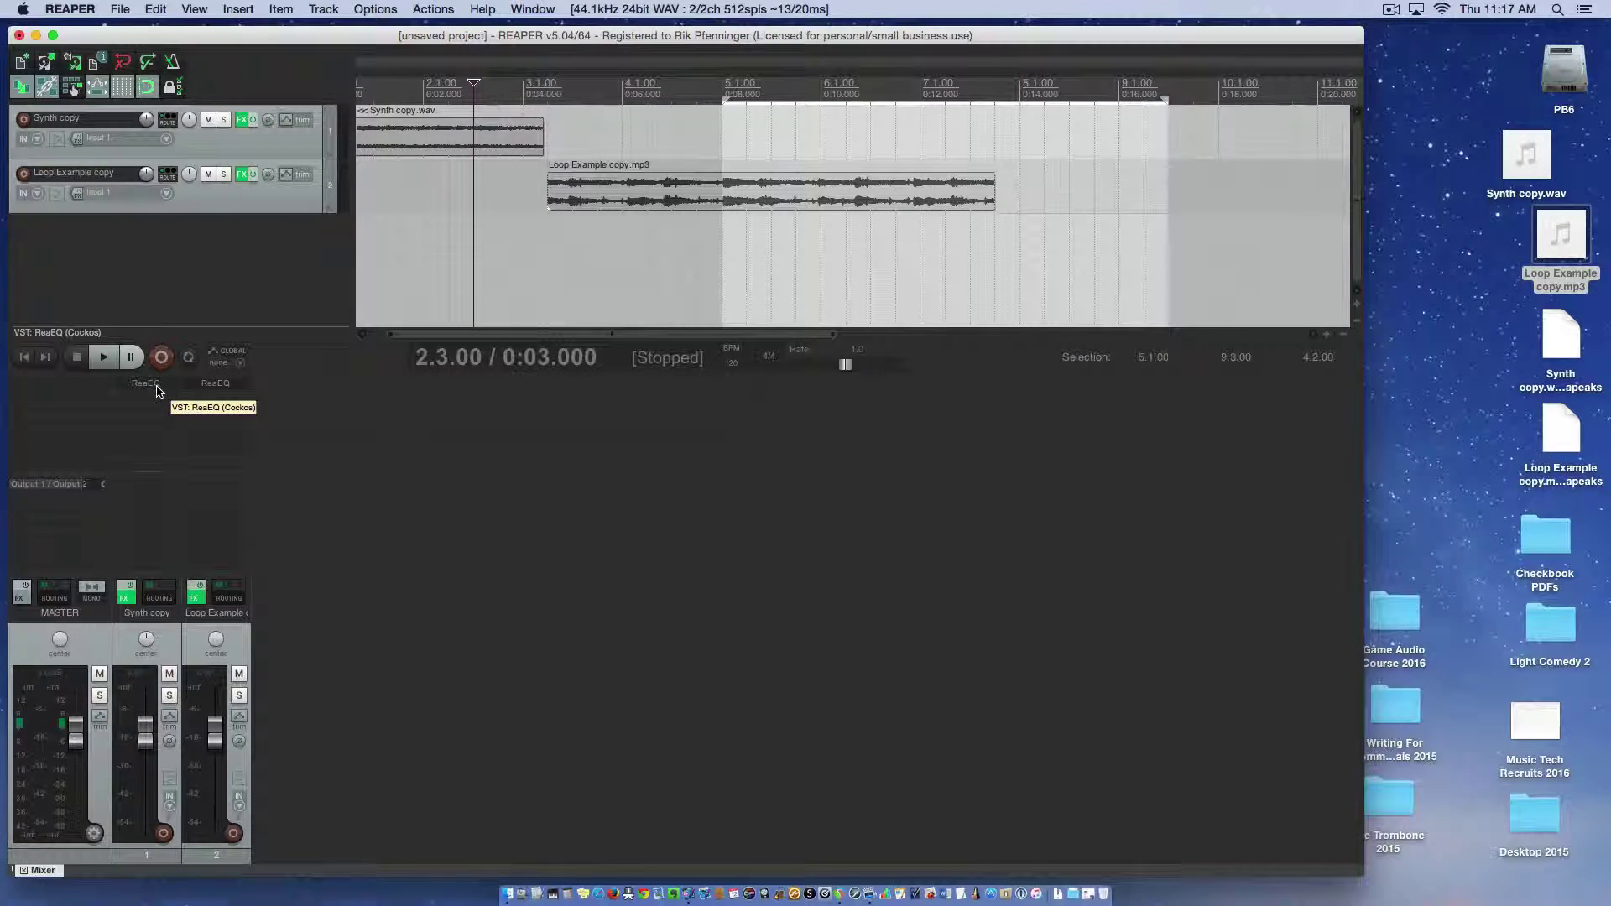
{"action": "double_click", "coordinate": [159, 391]}
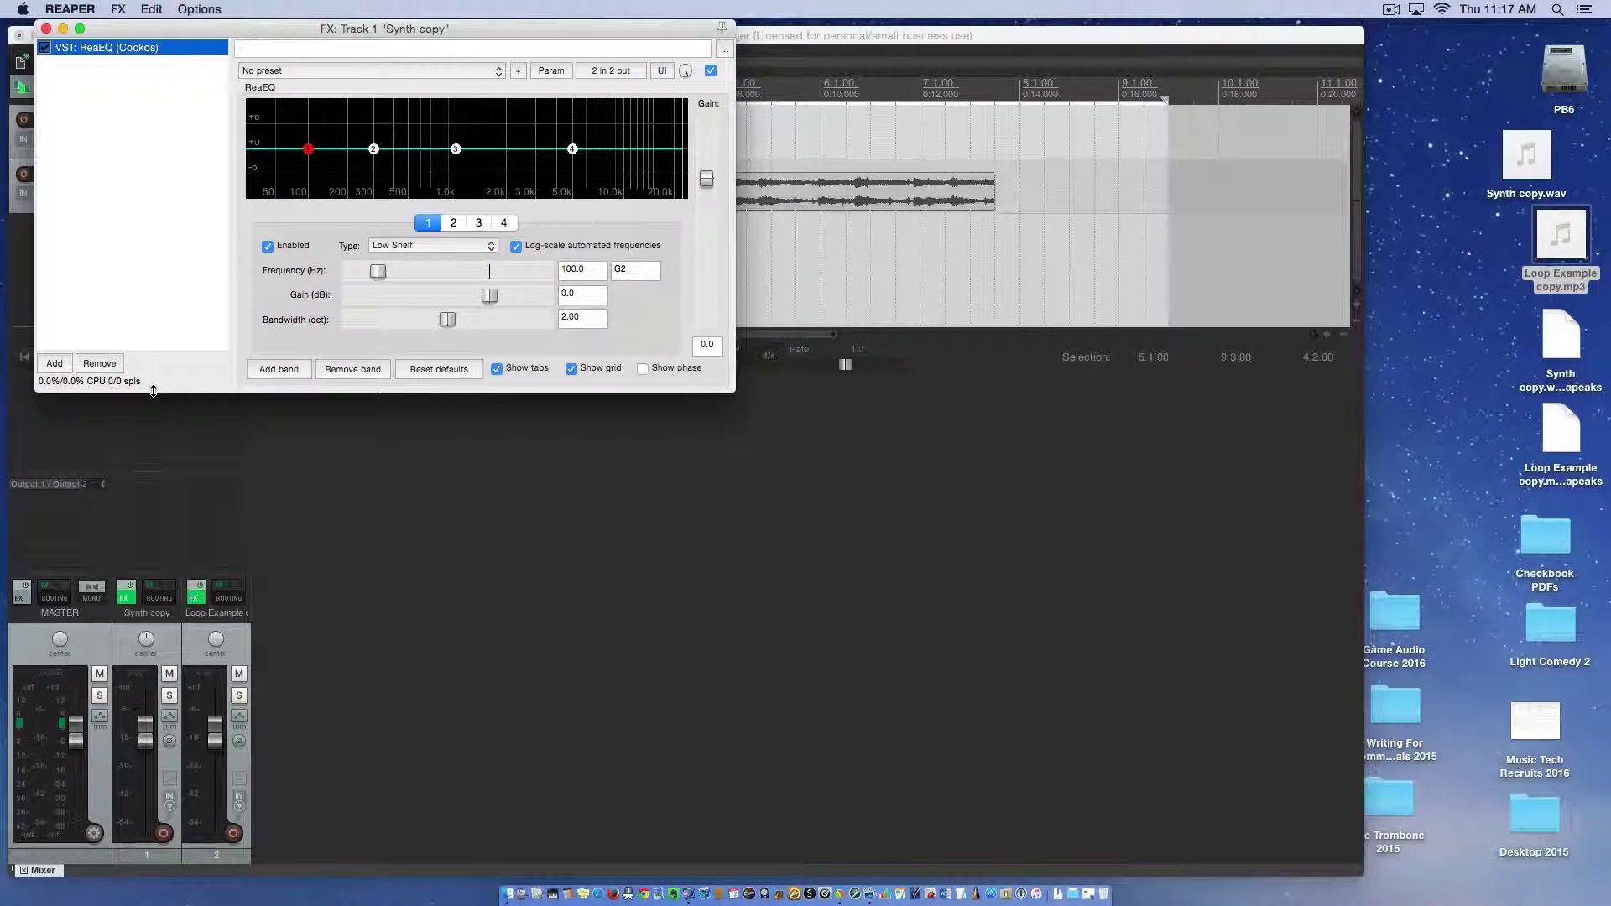
{"action": "left_click", "coordinate": [45, 48]}
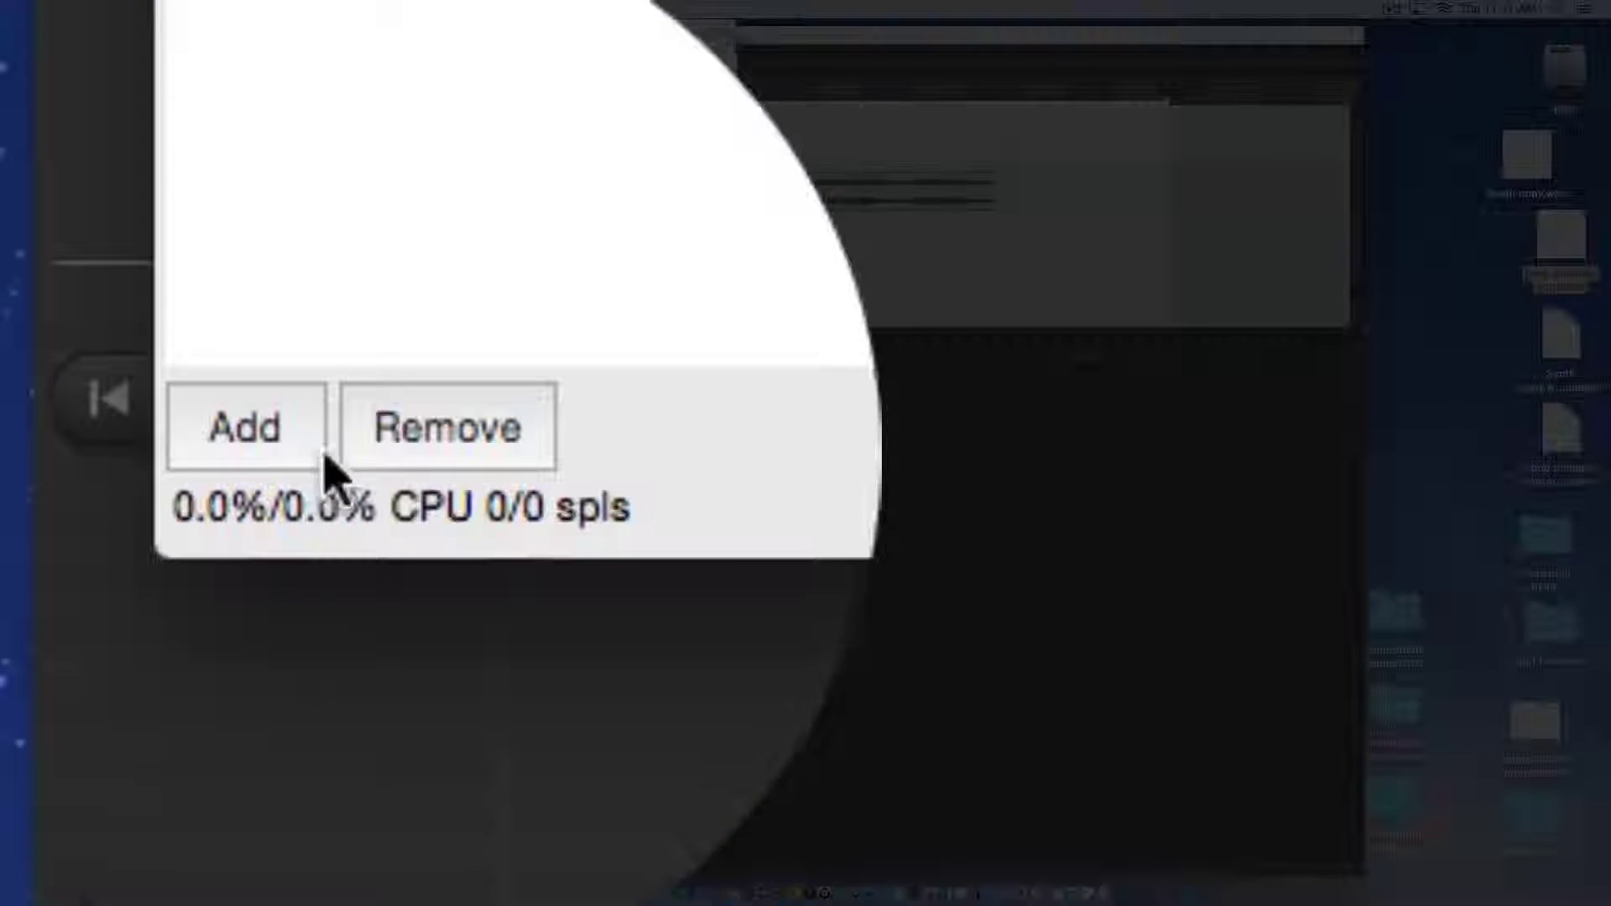
{"action": "left_click", "coordinate": [460, 468]}
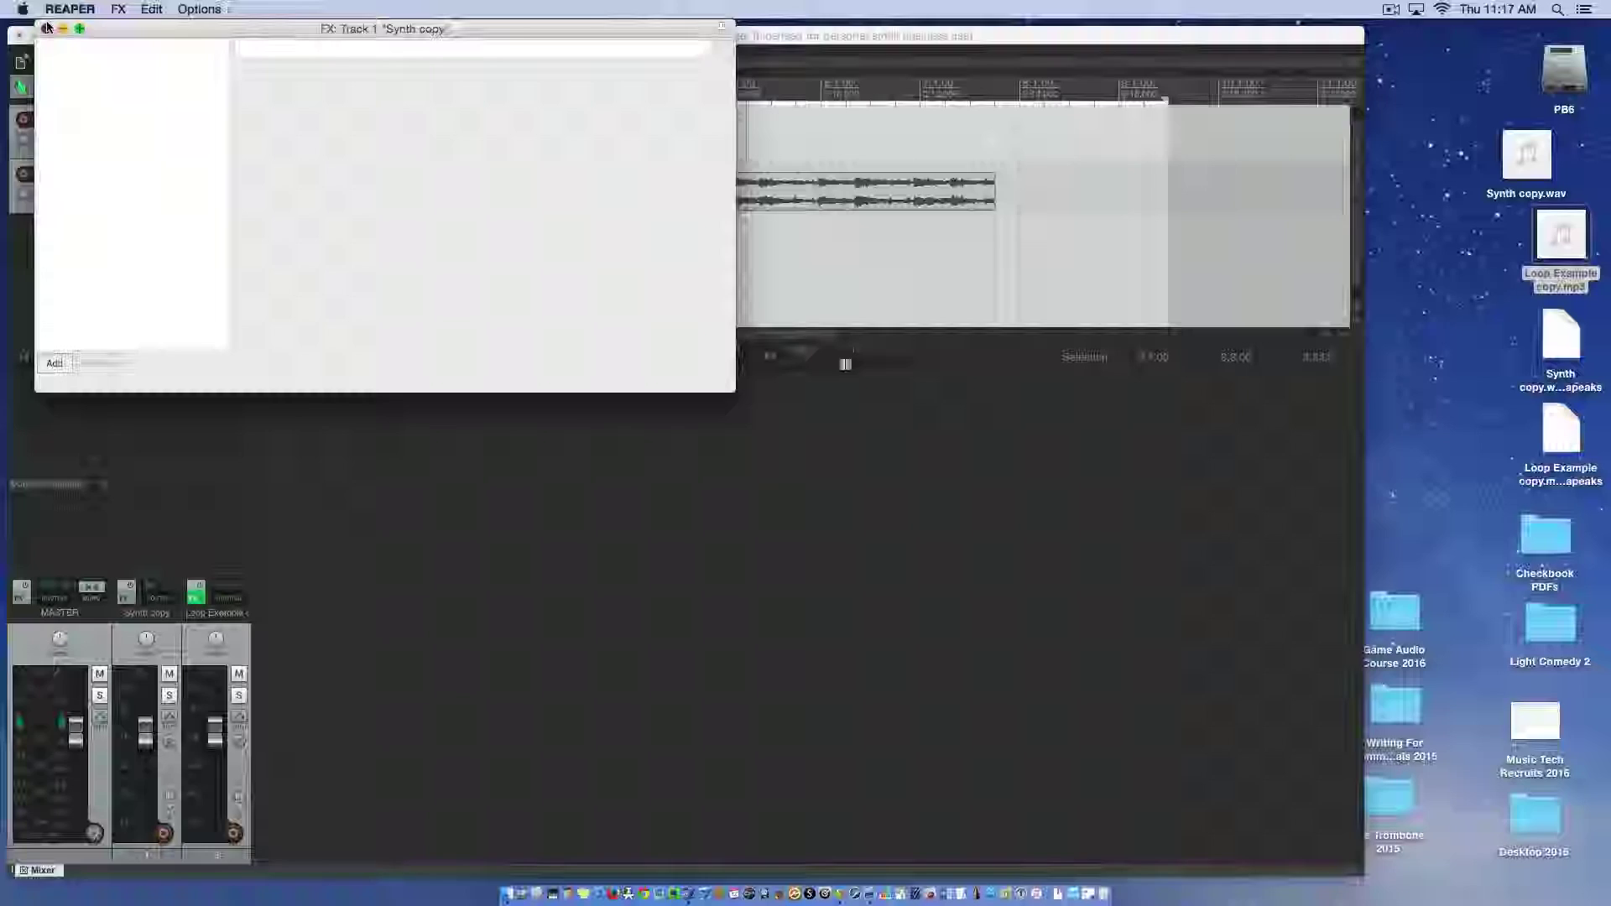
{"action": "left_click", "coordinate": [206, 128]}
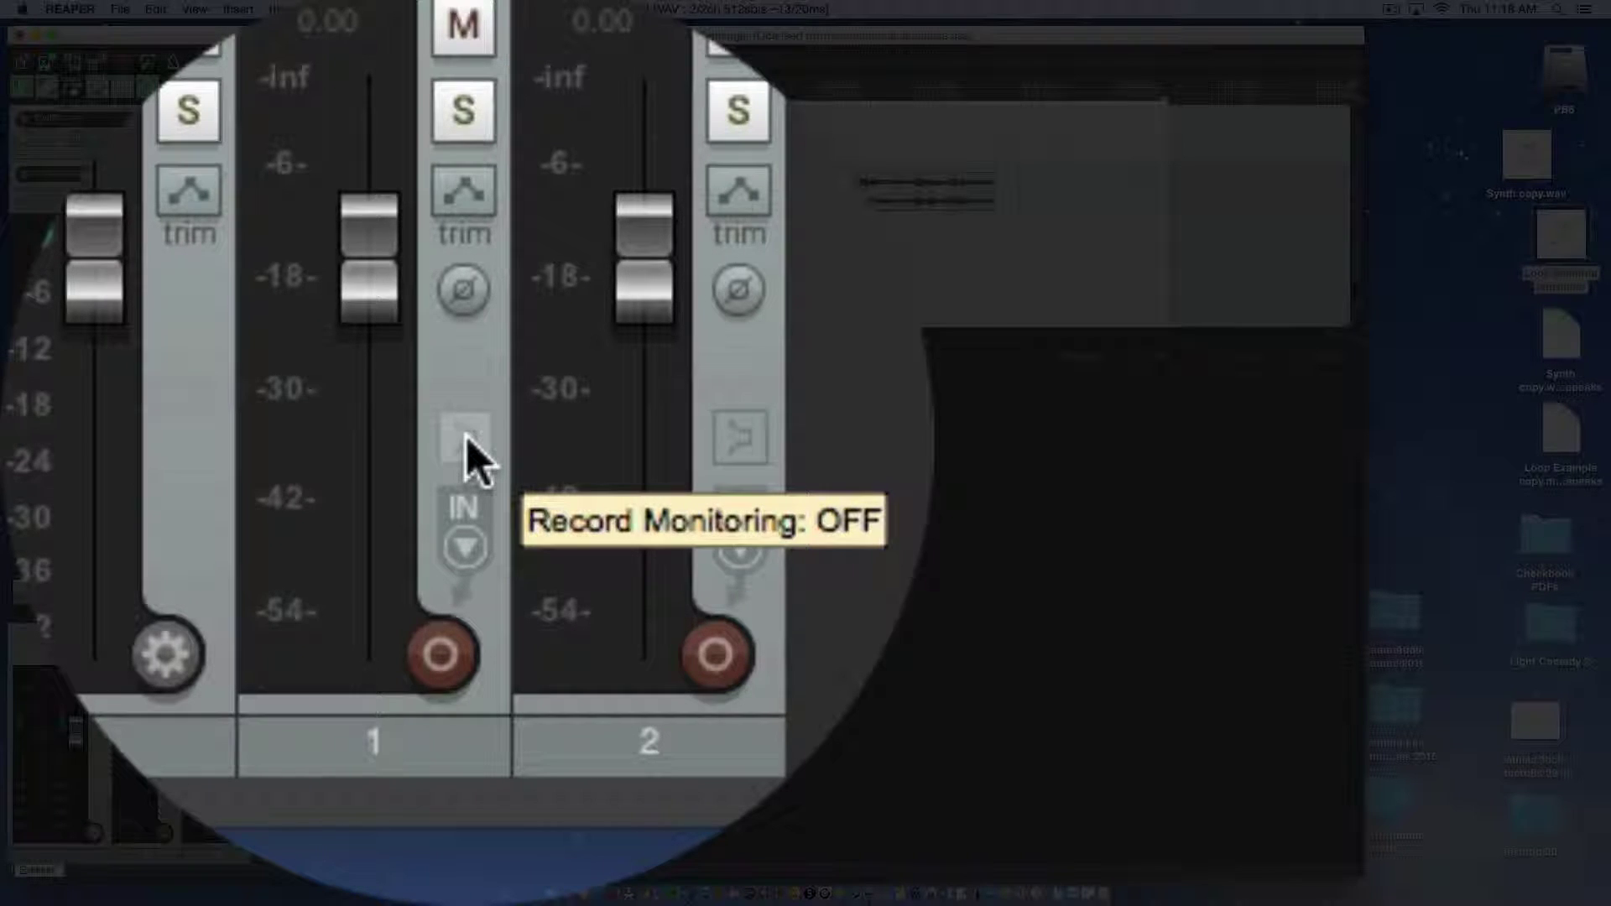
Step: Toggle record monitoring on track 1 and return it to off
{"action": "left_click", "coordinate": [467, 440]}
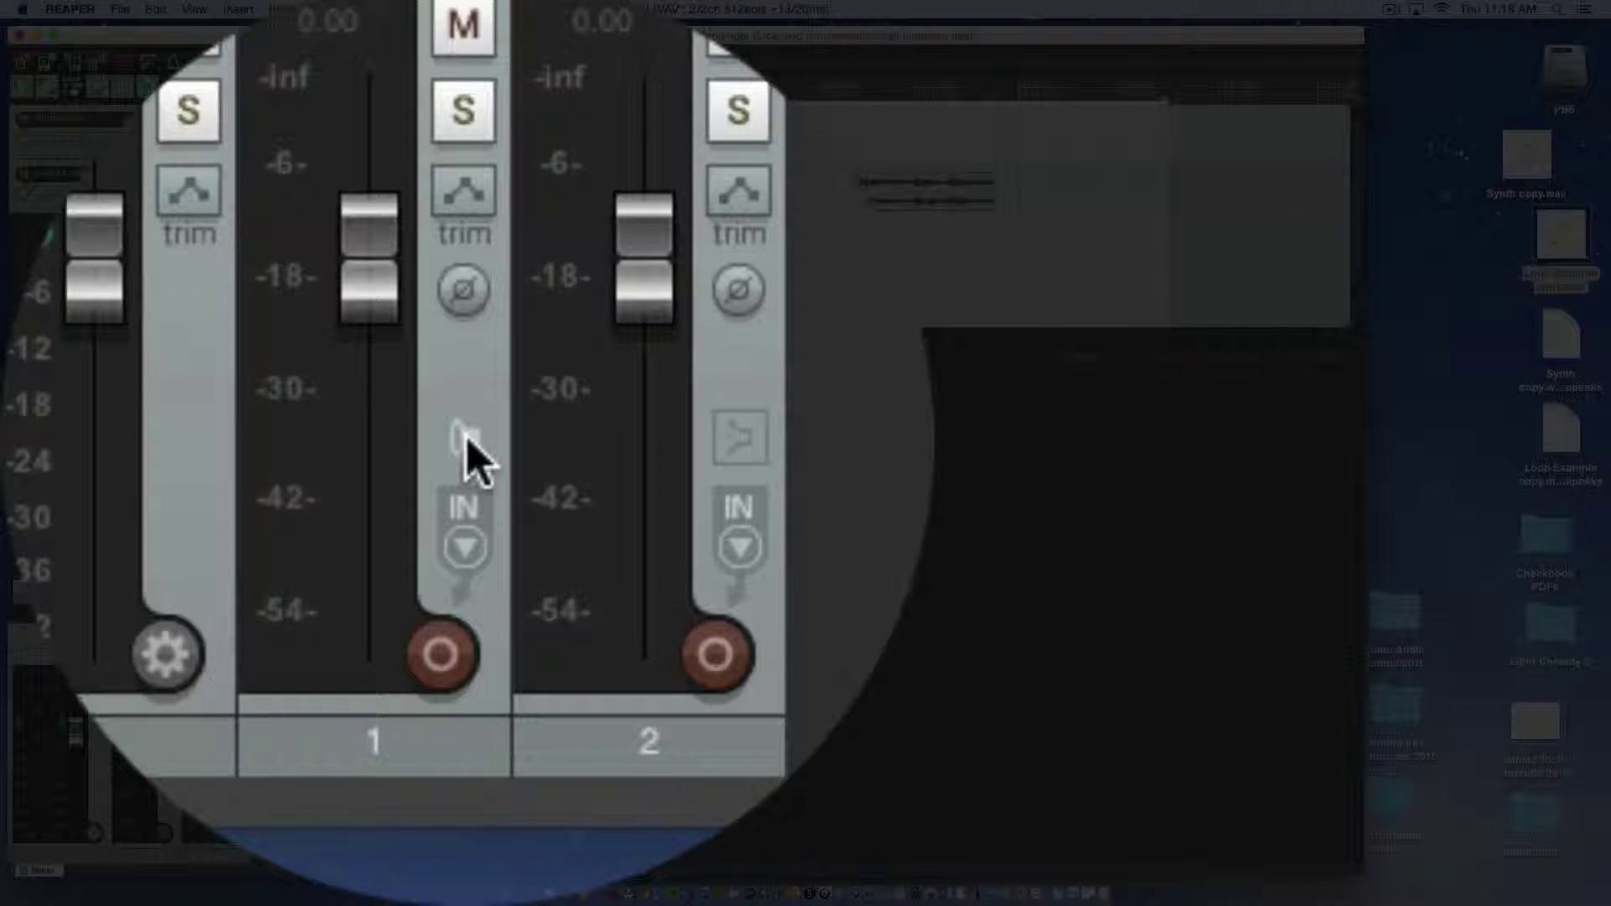
{"action": "left_click", "coordinate": [468, 439]}
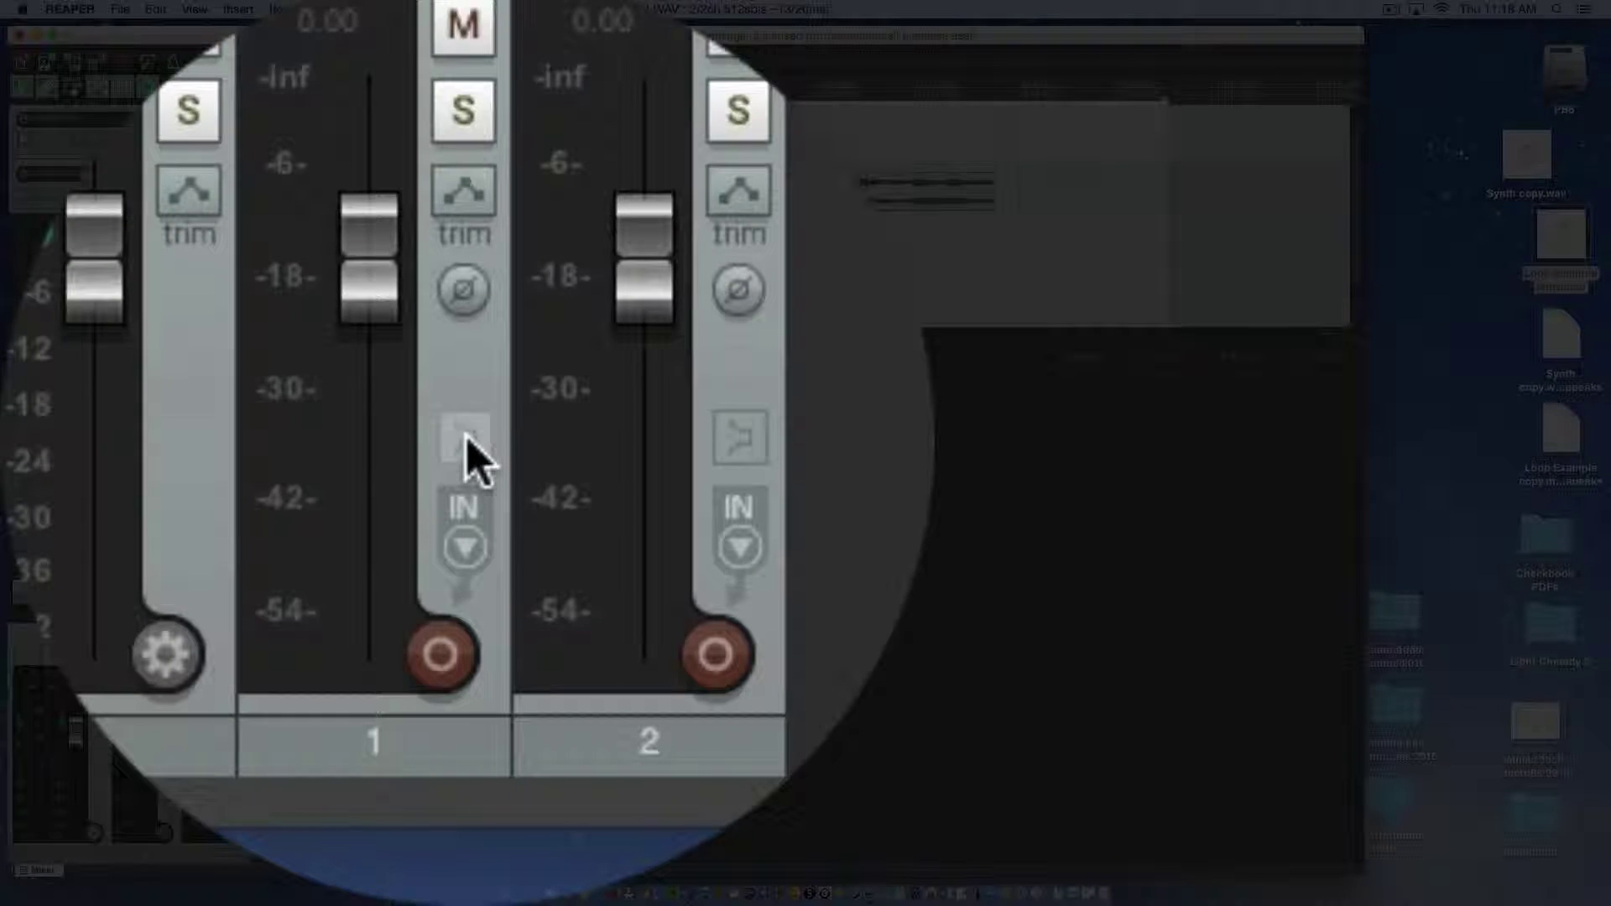